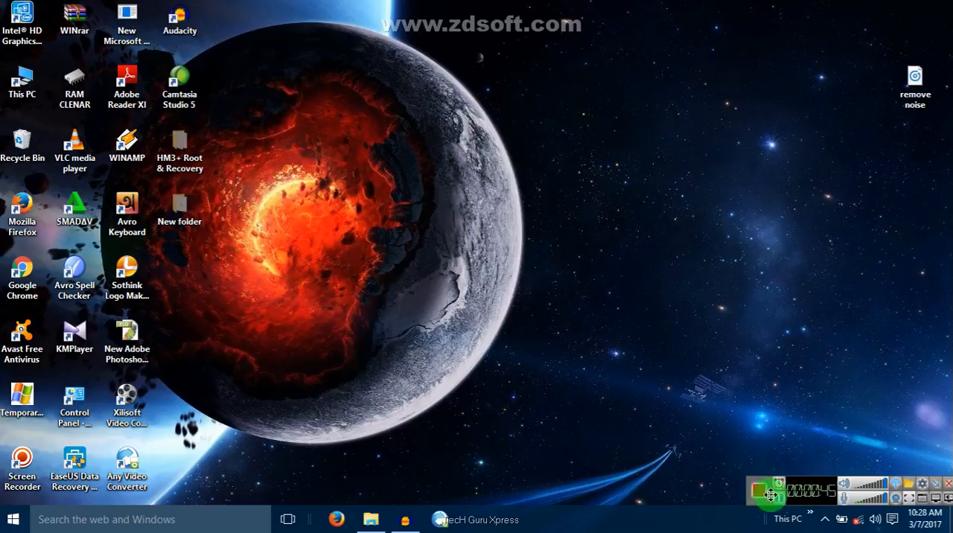
{"action": "right_click", "coordinate": [444, 211]}
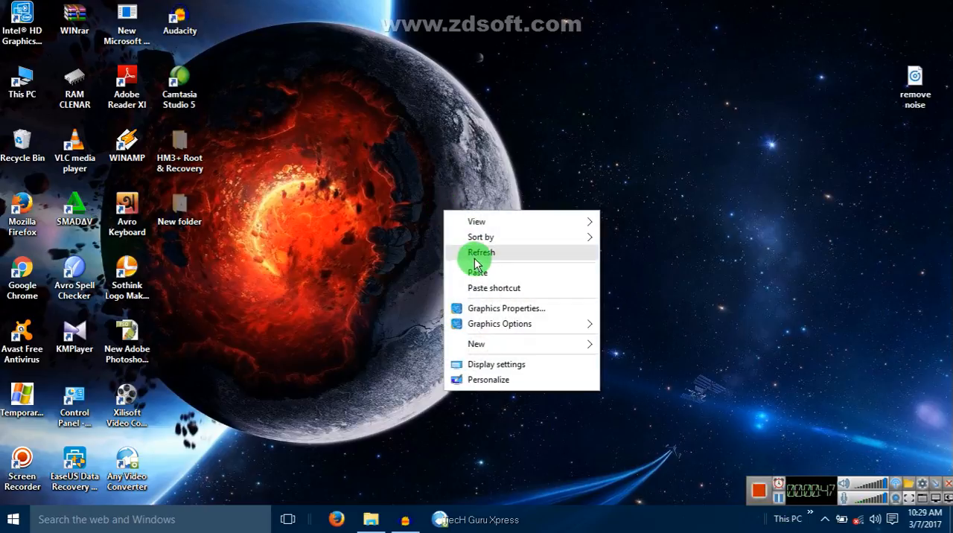
{"action": "left_click", "coordinate": [476, 257]}
{"action": "right_click", "coordinate": [558, 179]}
{"action": "left_click", "coordinate": [620, 222]}
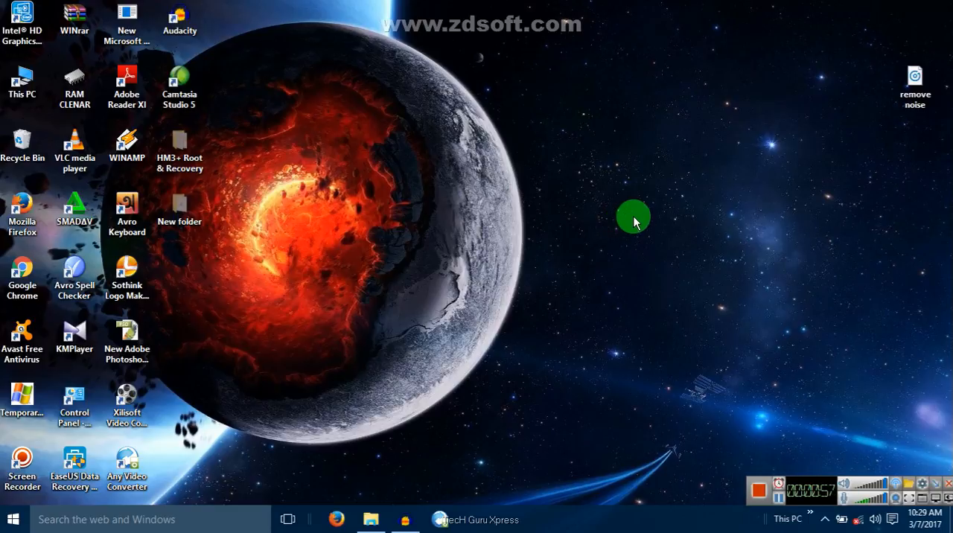
{"action": "right_click", "coordinate": [633, 221]}
{"action": "left_click", "coordinate": [670, 256]}
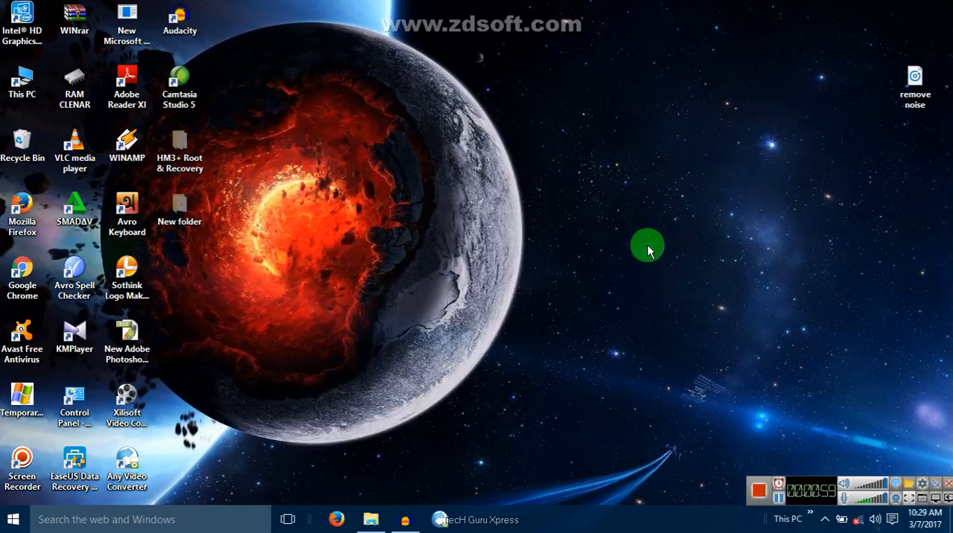
Switch to Audacity and delete all of the audio from the existing recording's stereo track
{"action": "left_click", "coordinate": [405, 519]}
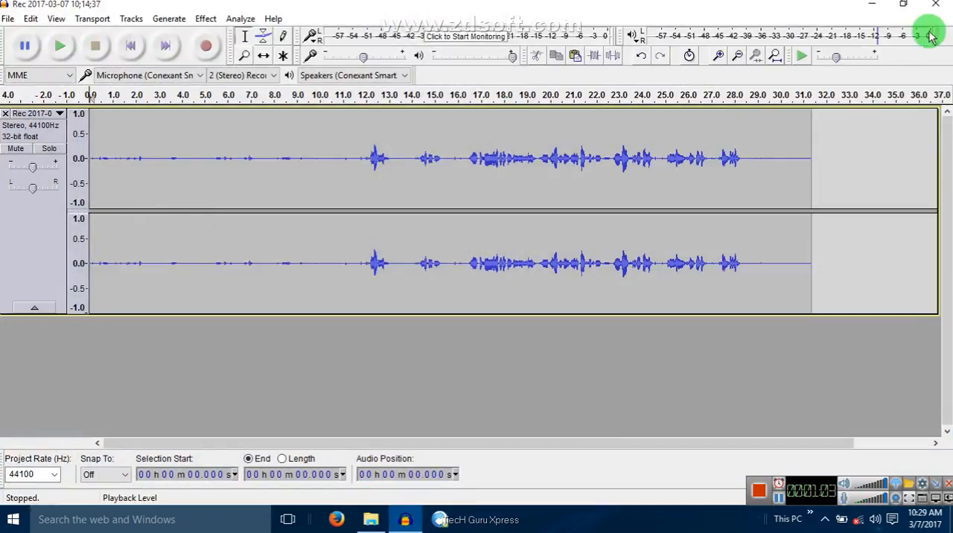
{"action": "left_click_drag", "start_coordinate": [907, 174], "coordinate": [85, 153]}
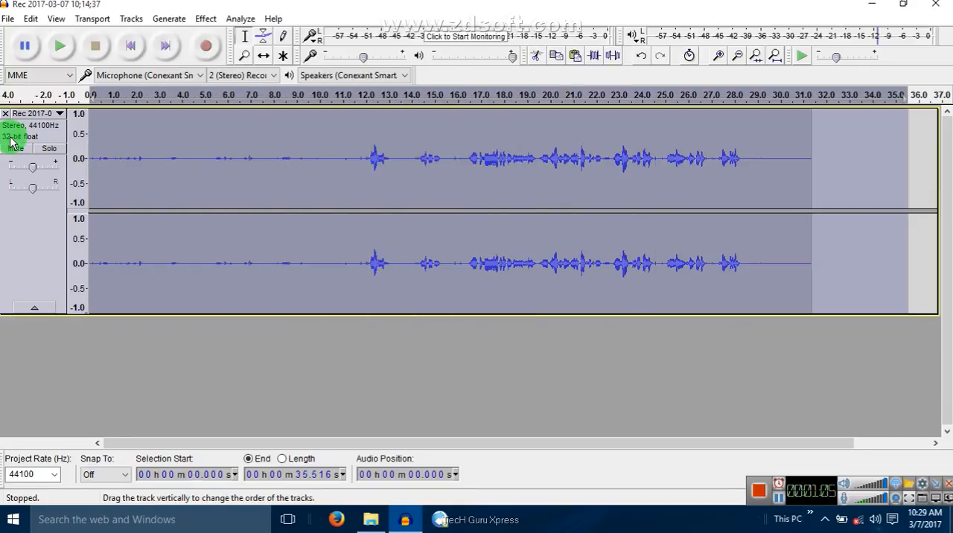
{"action": "key", "text": "Delete"}
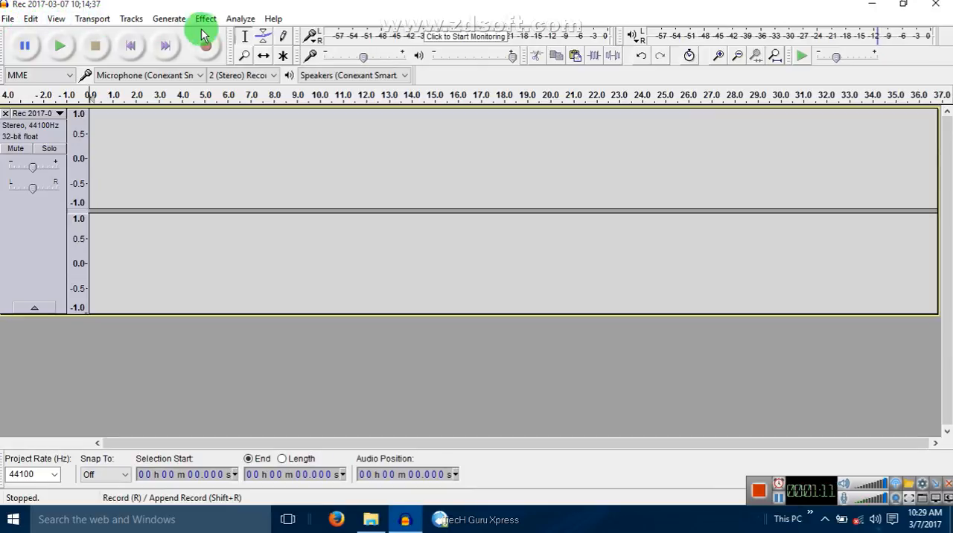
{"action": "double_click", "coordinate": [365, 4]}
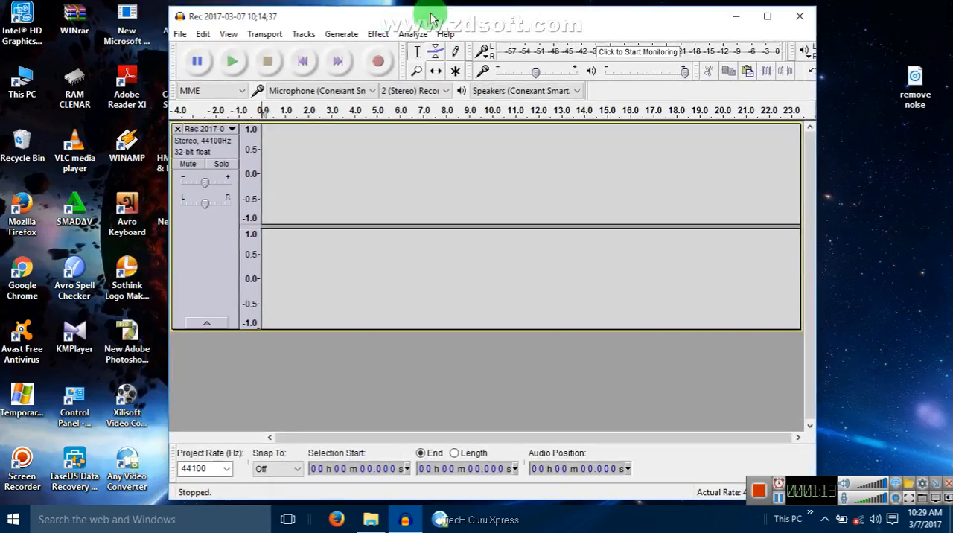
{"action": "right_click", "coordinate": [424, 1]}
{"action": "left_click", "coordinate": [458, 39]}
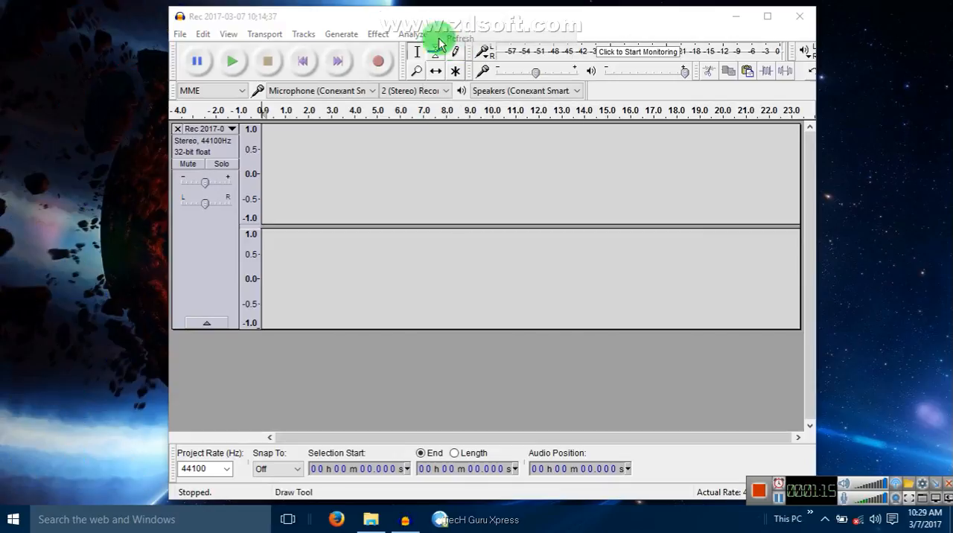
{"action": "right_click", "coordinate": [298, 2]}
{"action": "left_click", "coordinate": [312, 39]}
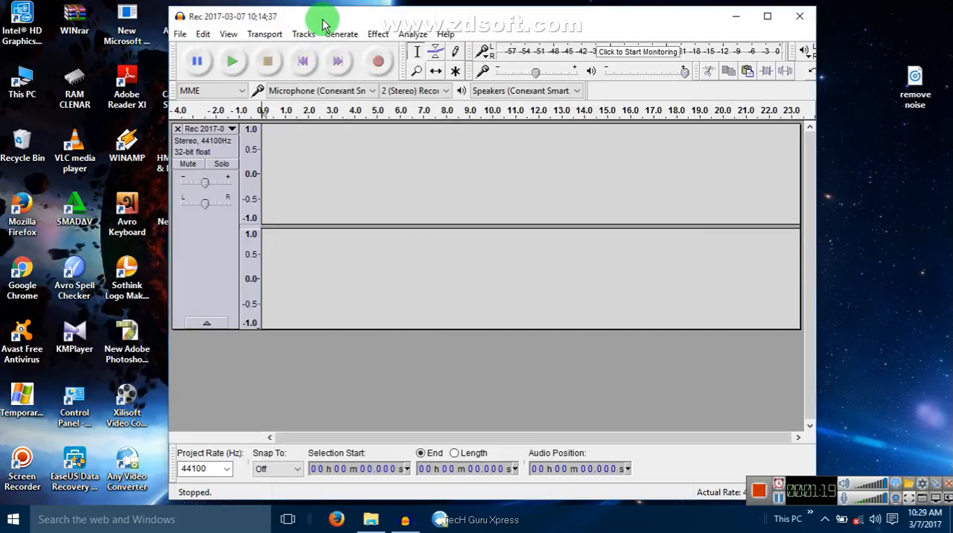
{"action": "double_click", "coordinate": [322, 20]}
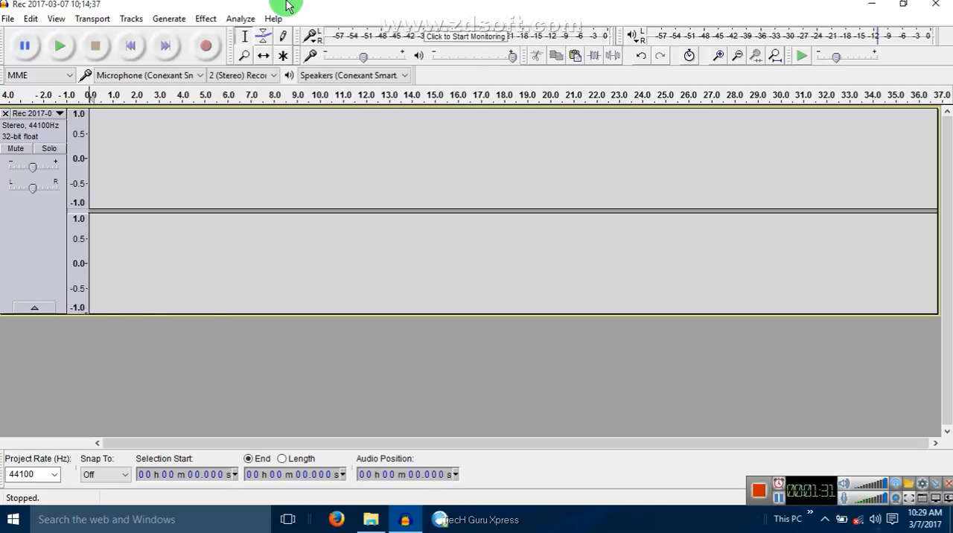
{"action": "double_click", "coordinate": [289, 6]}
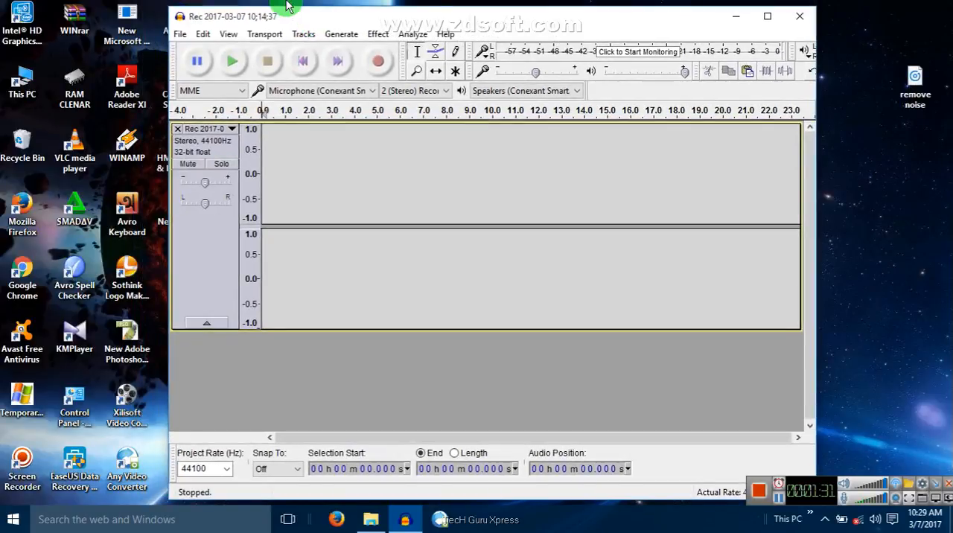
{"action": "left_click", "coordinate": [737, 21]}
{"action": "right_click", "coordinate": [468, 8]}
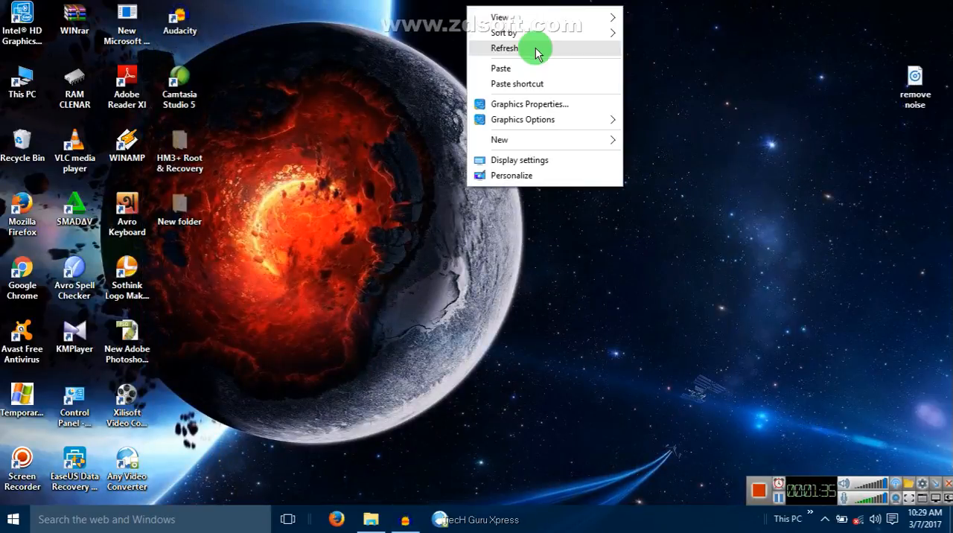
{"action": "left_click", "coordinate": [506, 47]}
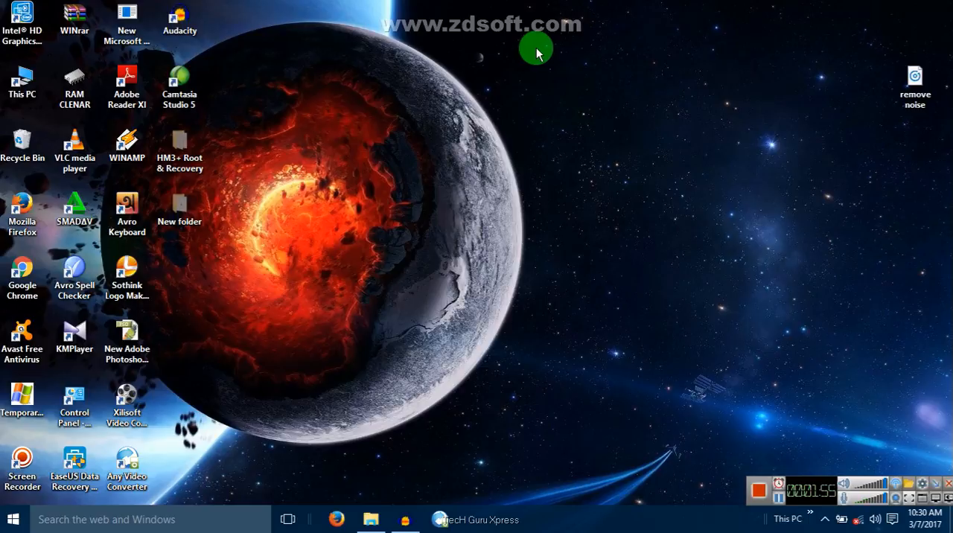
Move the "remove noise" audio file from the desktop's edge to an empty spot near the middle
{"action": "left_click_drag", "start_coordinate": [916, 84], "coordinate": [610, 190]}
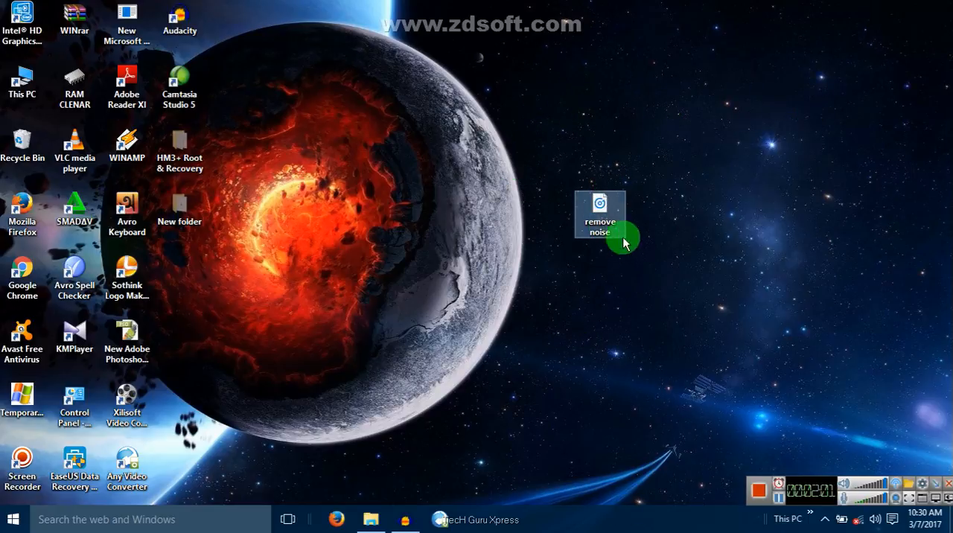
{"action": "left_click", "coordinate": [649, 207]}
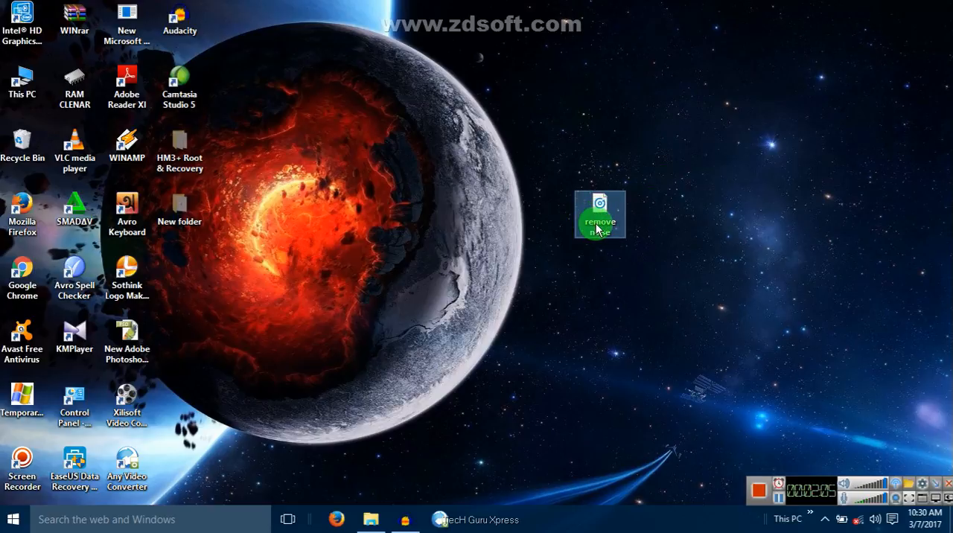
{"action": "left_click", "coordinate": [417, 517]}
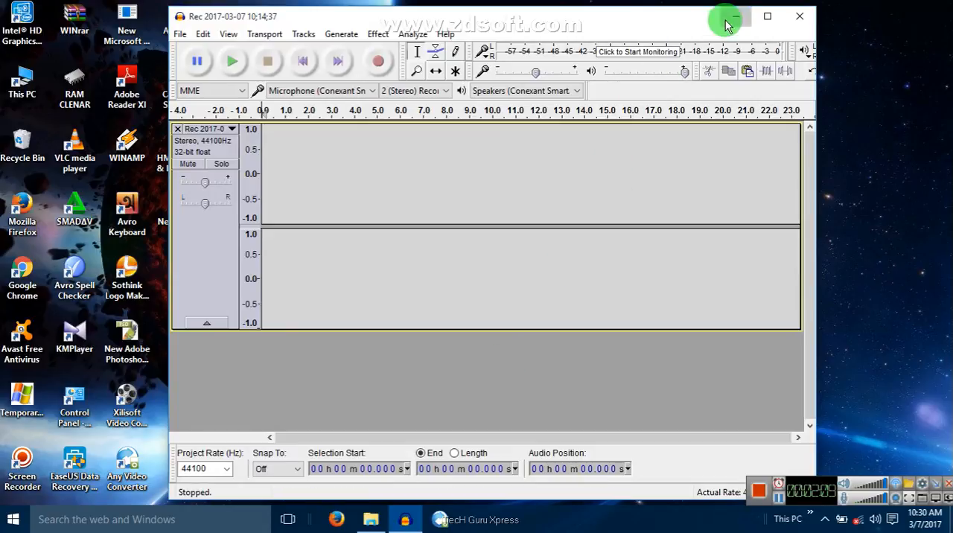
{"action": "left_click", "coordinate": [730, 19]}
Switch to a maximized Audacity and open "remove noise" from the Desktop, making a copy of the file before editing
{"action": "left_click", "coordinate": [406, 519]}
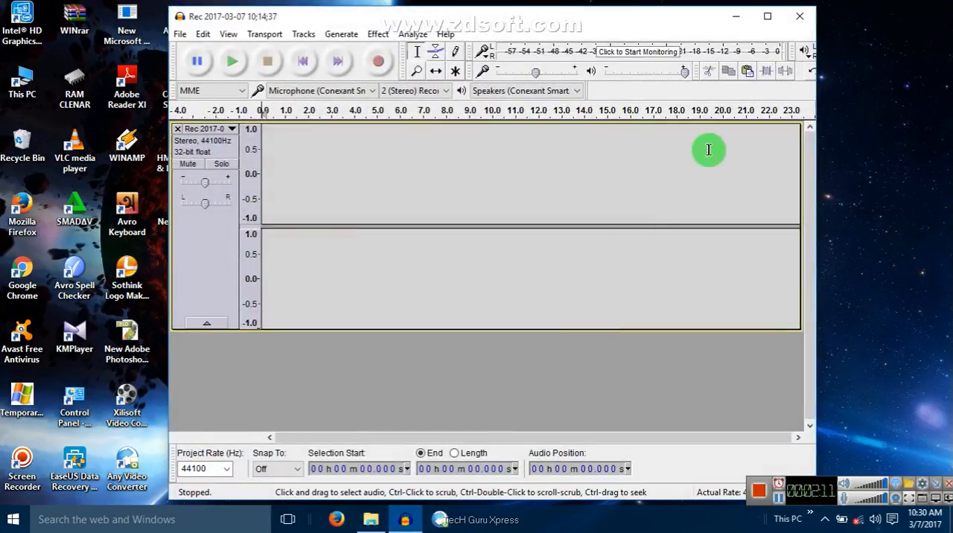
{"action": "left_click", "coordinate": [768, 16]}
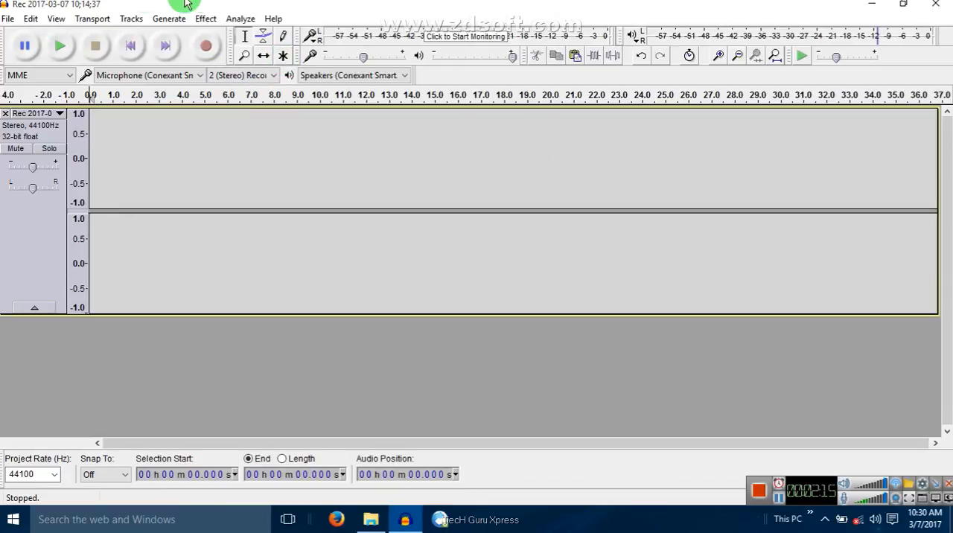
{"action": "left_click_drag", "start_coordinate": [251, 3], "coordinate": [289, 2]}
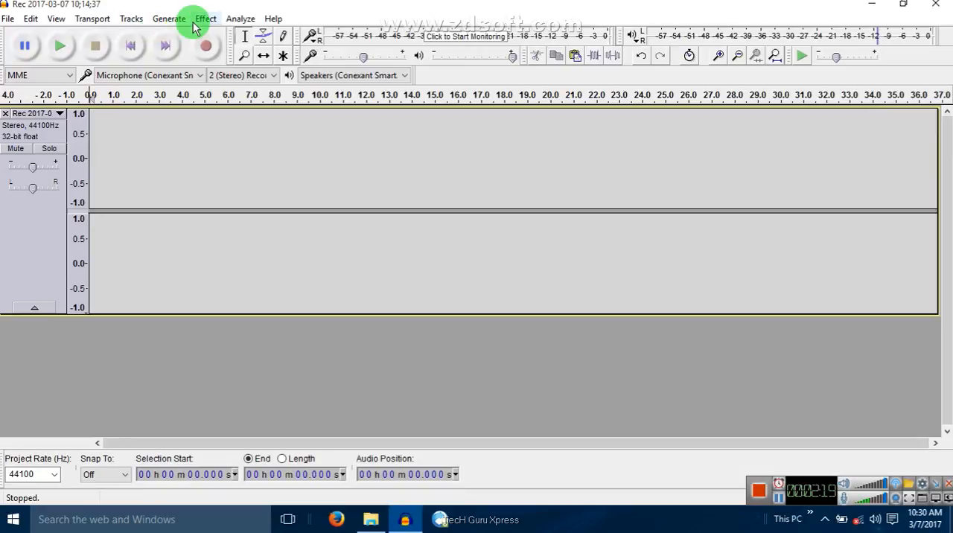
{"action": "left_click_drag", "start_coordinate": [196, 15], "coordinate": [213, 6]}
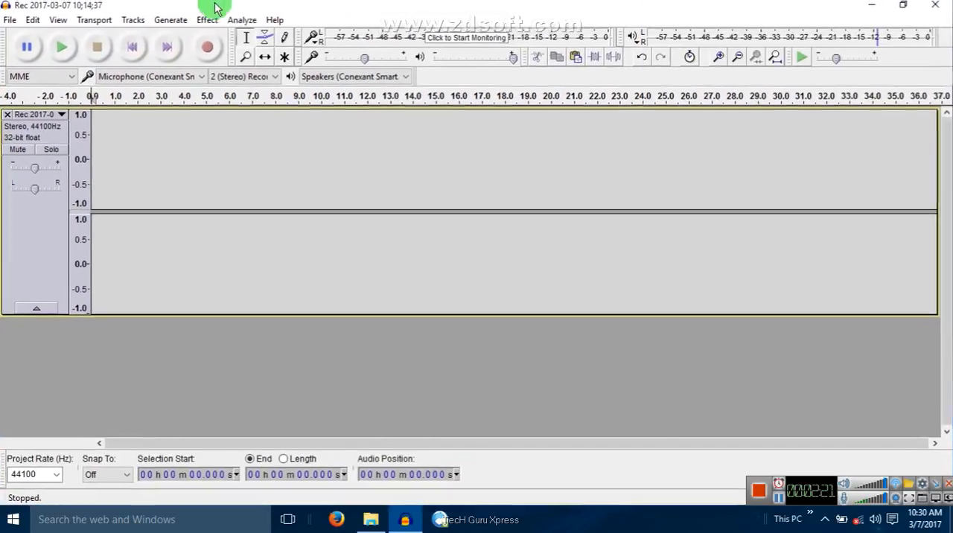
{"action": "left_click", "coordinate": [7, 22]}
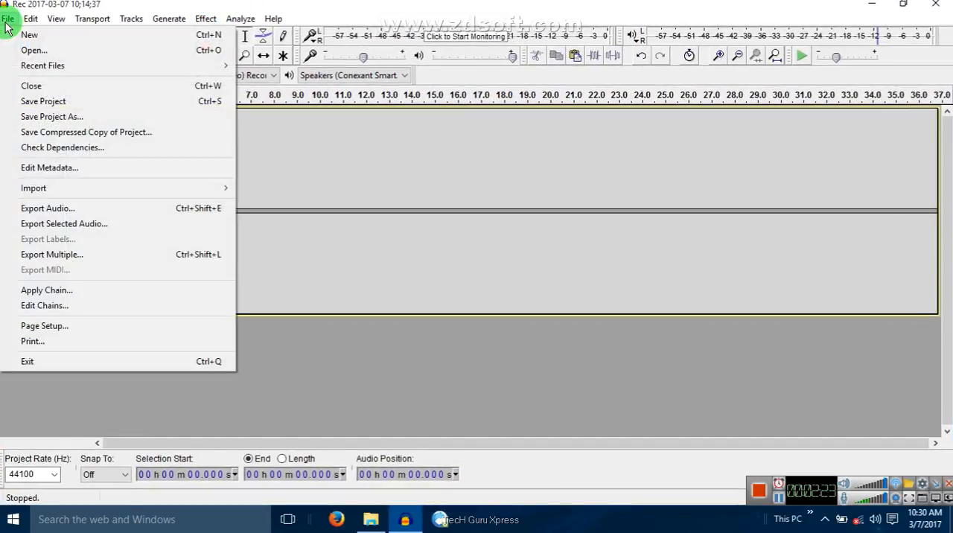
{"action": "left_click", "coordinate": [29, 51]}
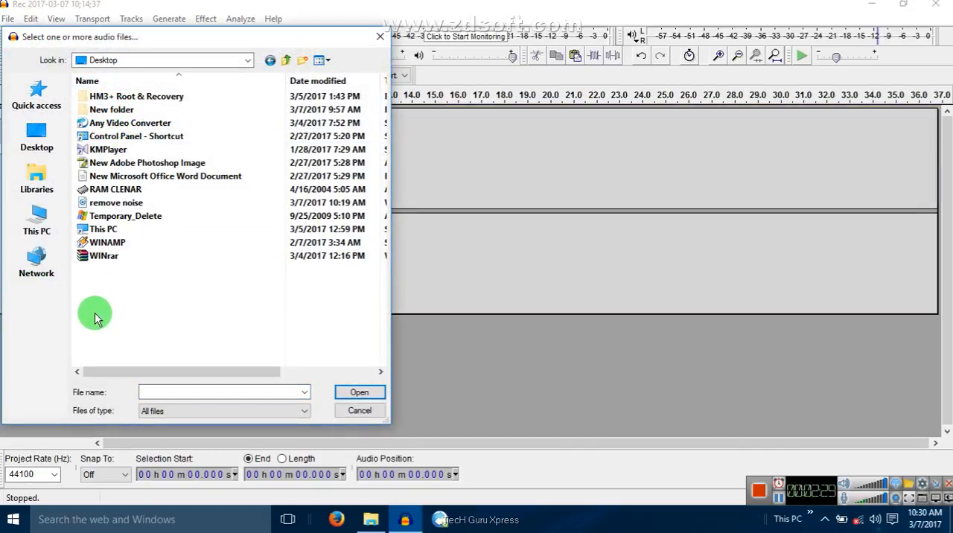
{"action": "left_click", "coordinate": [88, 204]}
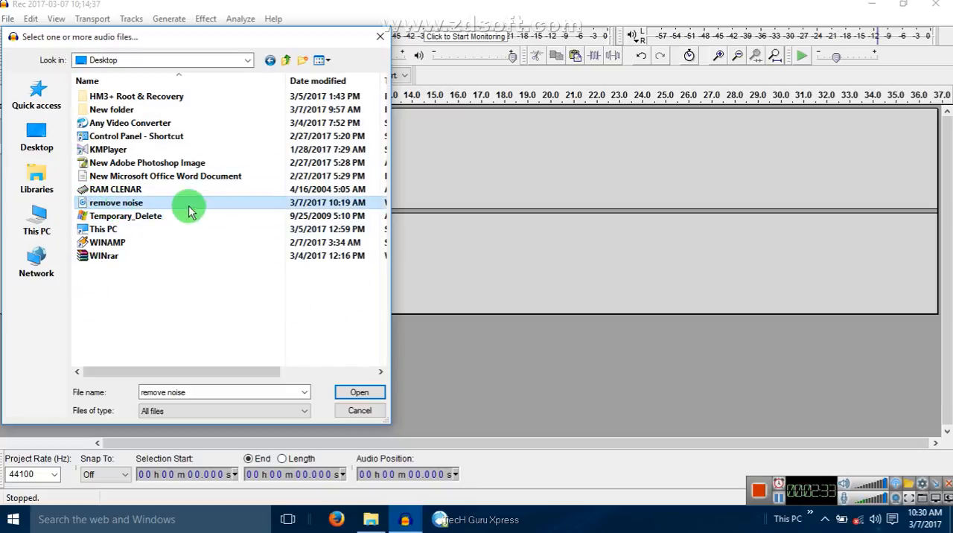
{"action": "left_click", "coordinate": [358, 395]}
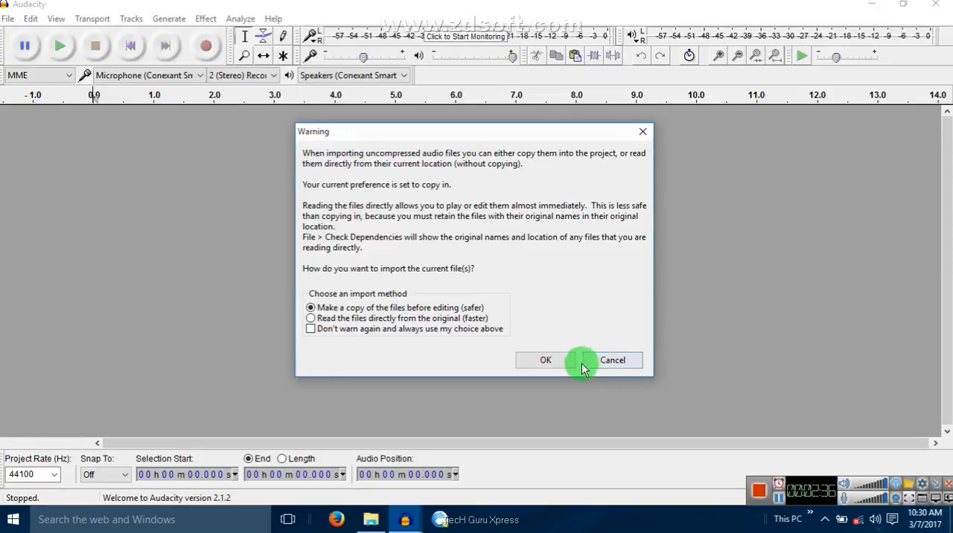
{"action": "left_click", "coordinate": [569, 358]}
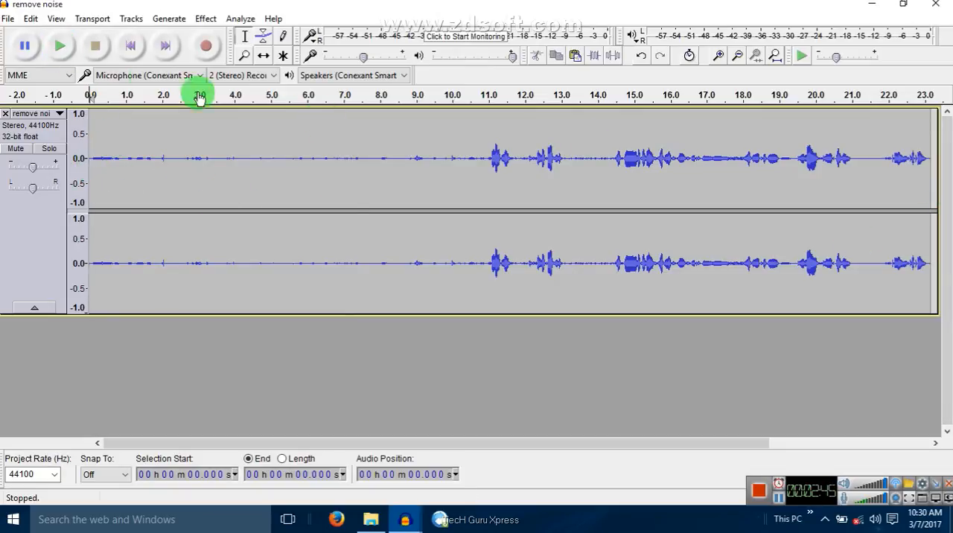
Play the imported recording from the start to listen for background noise, and stop playback
{"action": "left_click", "coordinate": [58, 49]}
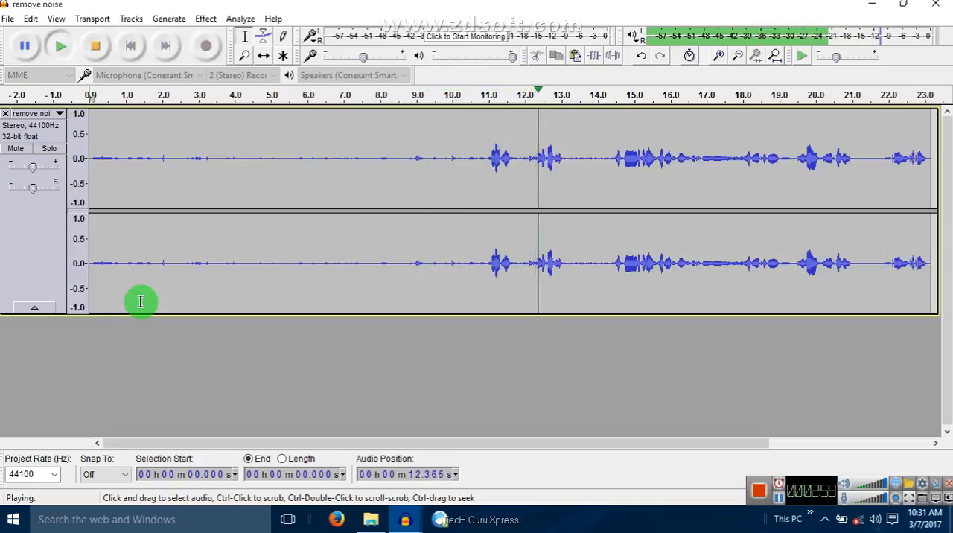
{"action": "left_click", "coordinate": [98, 50]}
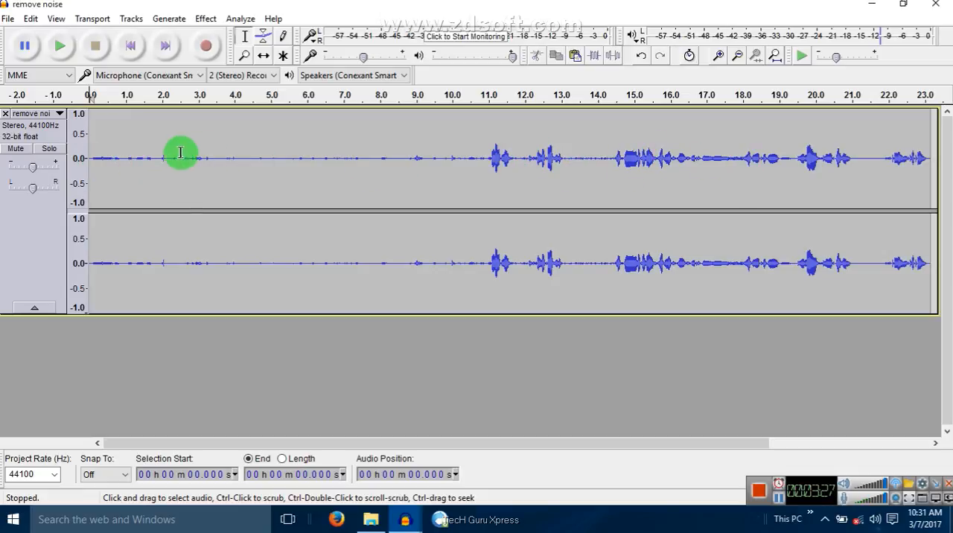
{"action": "left_click_drag", "start_coordinate": [95, 154], "coordinate": [406, 172]}
{"action": "left_click_drag", "start_coordinate": [459, 168], "coordinate": [478, 168]}
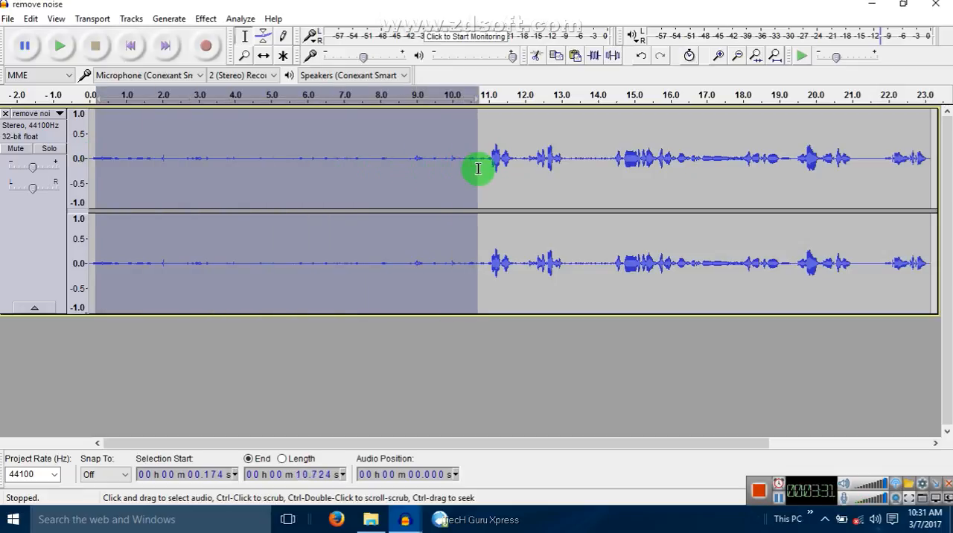
{"action": "left_click", "coordinate": [388, 185]}
{"action": "left_click_drag", "start_coordinate": [90, 156], "coordinate": [453, 182]}
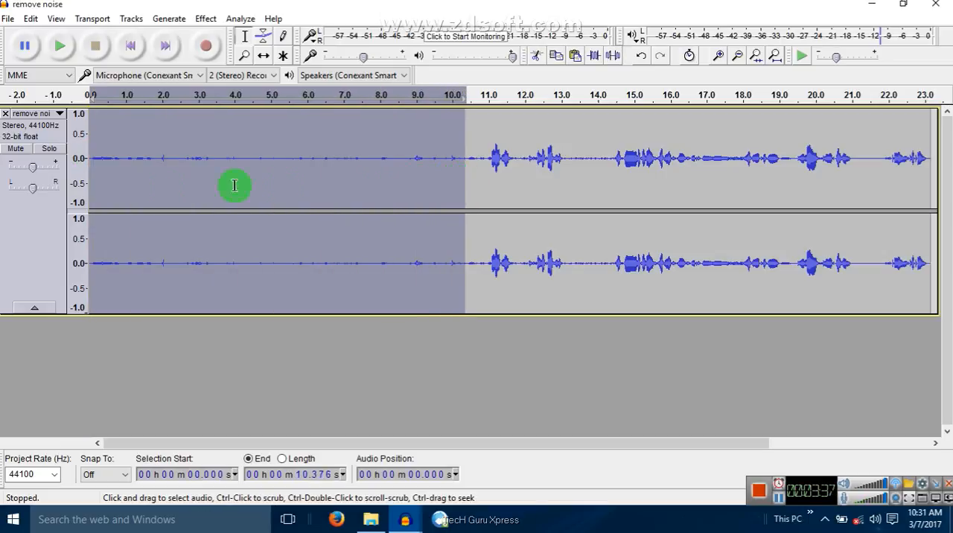
{"action": "left_click", "coordinate": [127, 182]}
{"action": "mouse_move", "coordinate": [88, 159]}
{"action": "left_mouse_down"}
{"action": "mouse_move", "coordinate": [437, 185]}
{"action": "mouse_move", "coordinate": [436, 393]}
{"action": "left_mouse_up"}
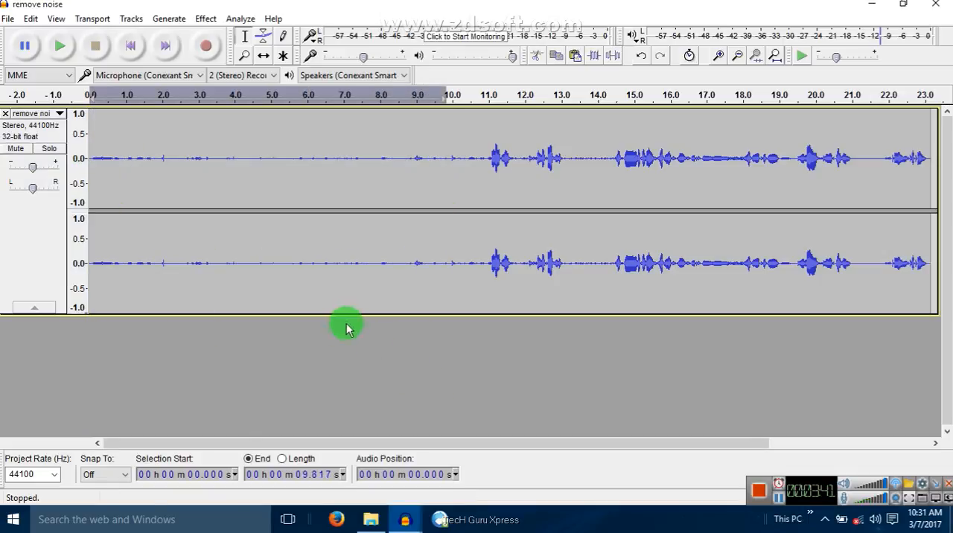
{"action": "left_click_drag", "start_coordinate": [94, 159], "coordinate": [422, 181]}
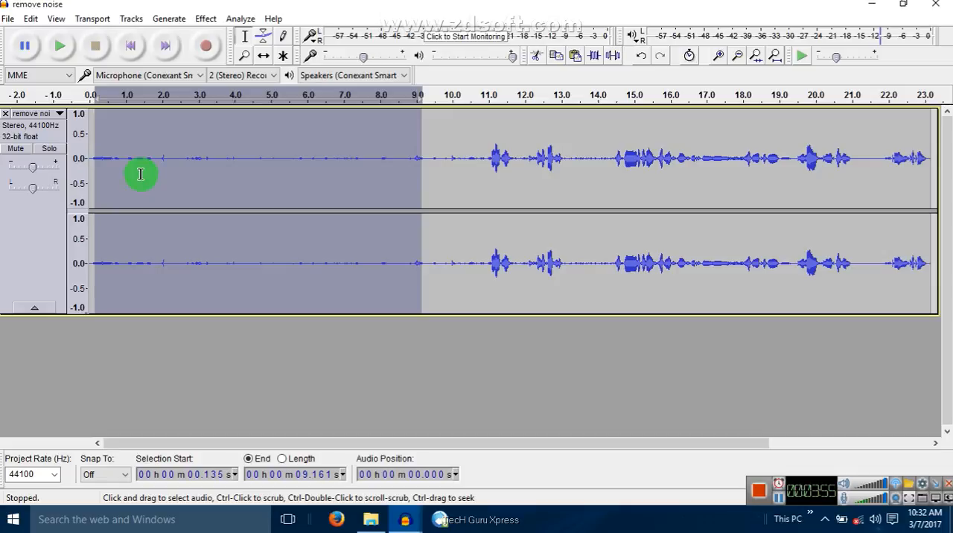
Select the noise-only section from about 0.3 s to 10.8 s and capture it as the Noise Reduction profile
{"action": "left_click_drag", "start_coordinate": [102, 163], "coordinate": [474, 159]}
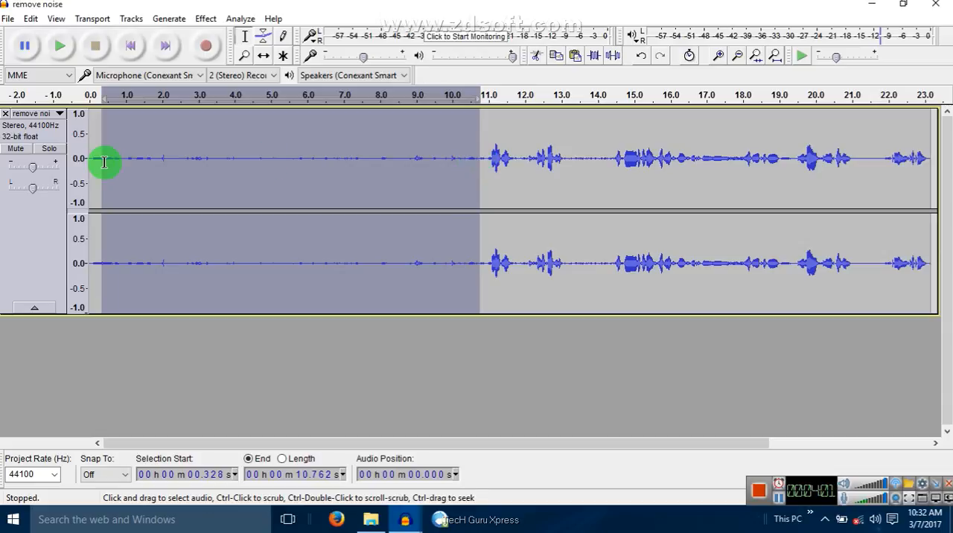
{"action": "left_click", "coordinate": [203, 23]}
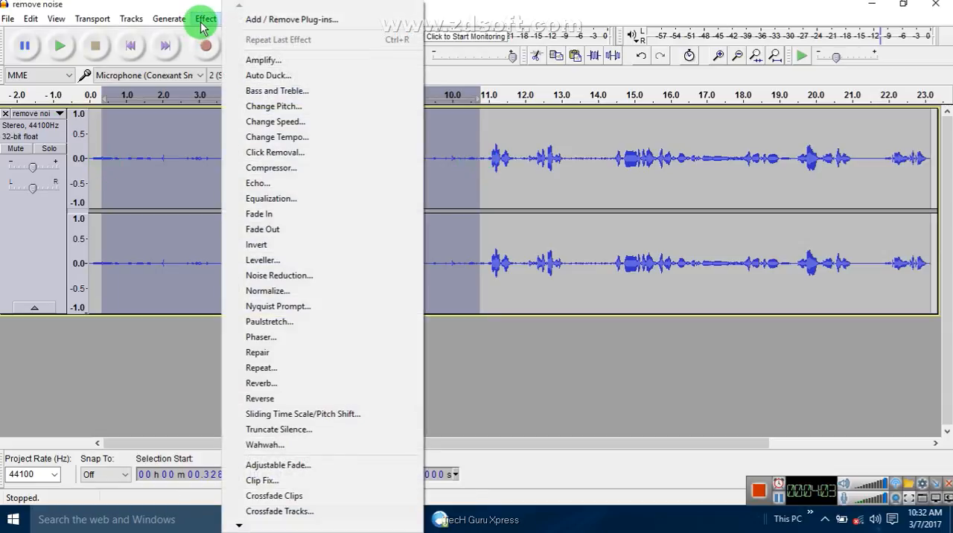
{"action": "left_click", "coordinate": [330, 280]}
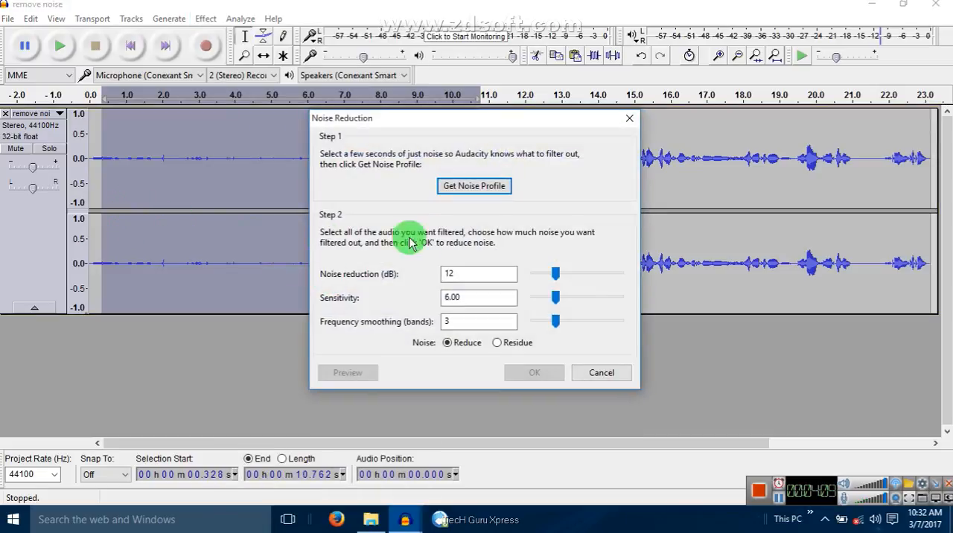
{"action": "left_click", "coordinate": [487, 192]}
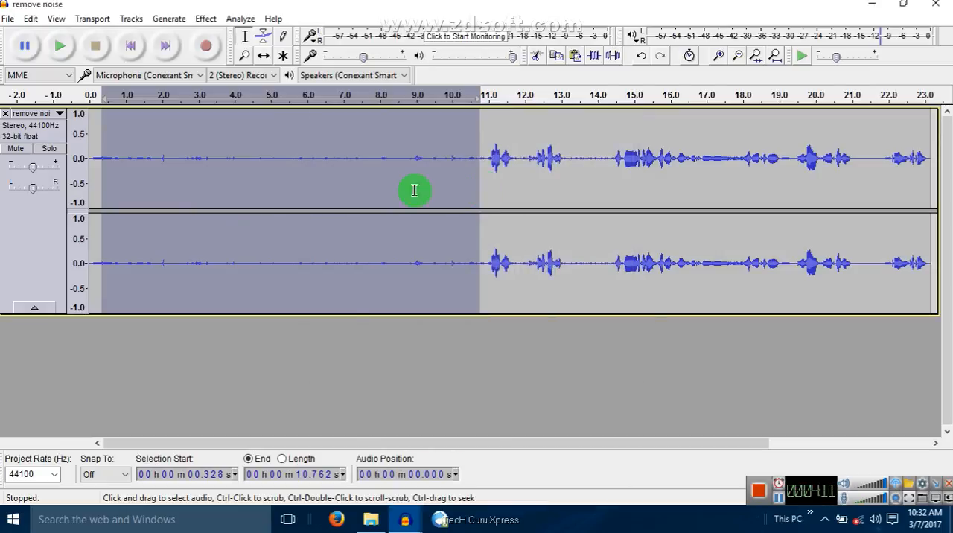
Select the entire track and apply Noise Reduction at 12 dB, sensitivity 6.00 and 3 frequency smoothing bands, and clear the selection
{"action": "left_click", "coordinate": [117, 165]}
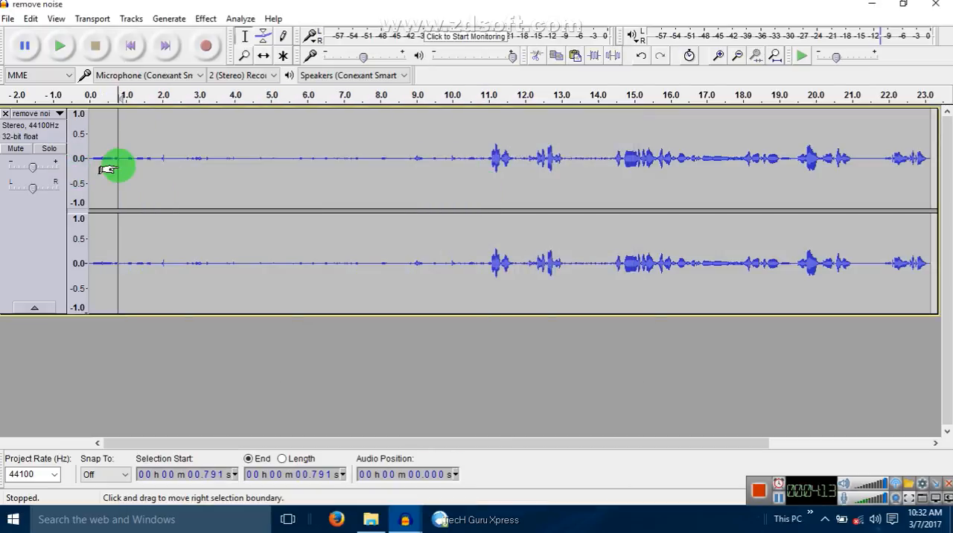
{"action": "double_click", "coordinate": [118, 165]}
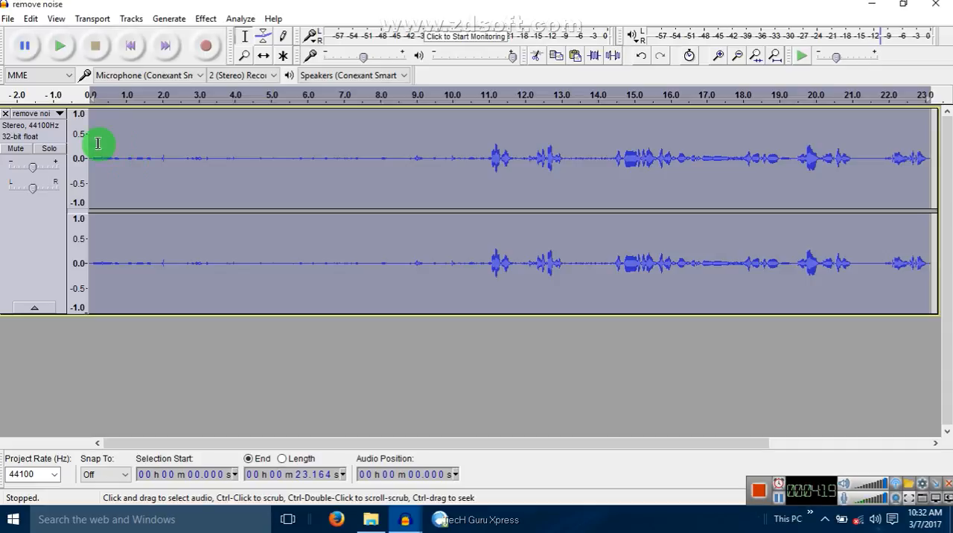
{"action": "left_click", "coordinate": [202, 19]}
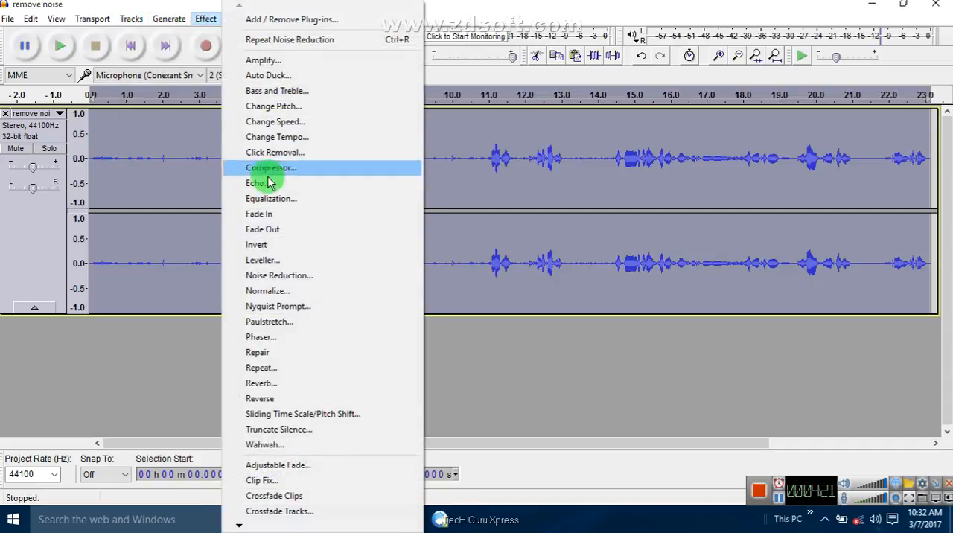
{"action": "left_click", "coordinate": [283, 276]}
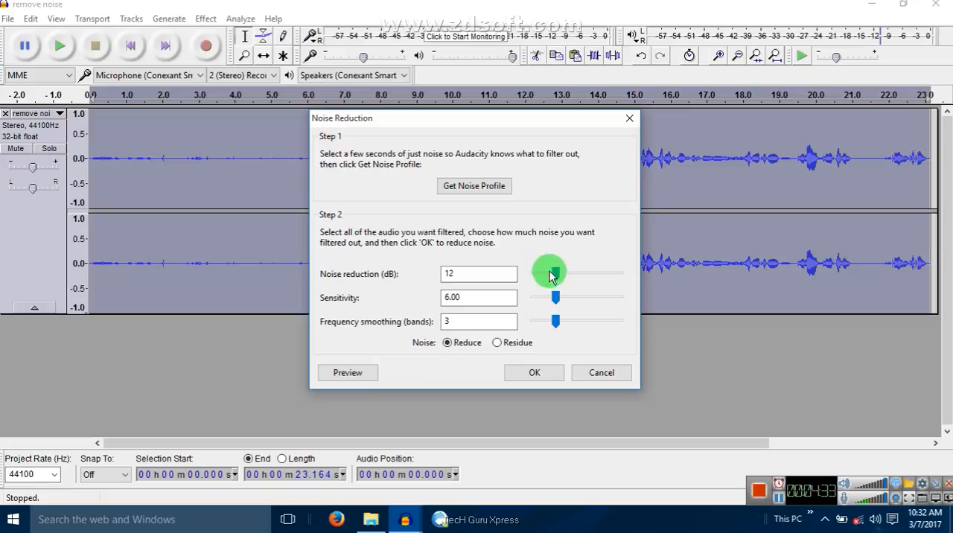
{"action": "left_click", "coordinate": [535, 374]}
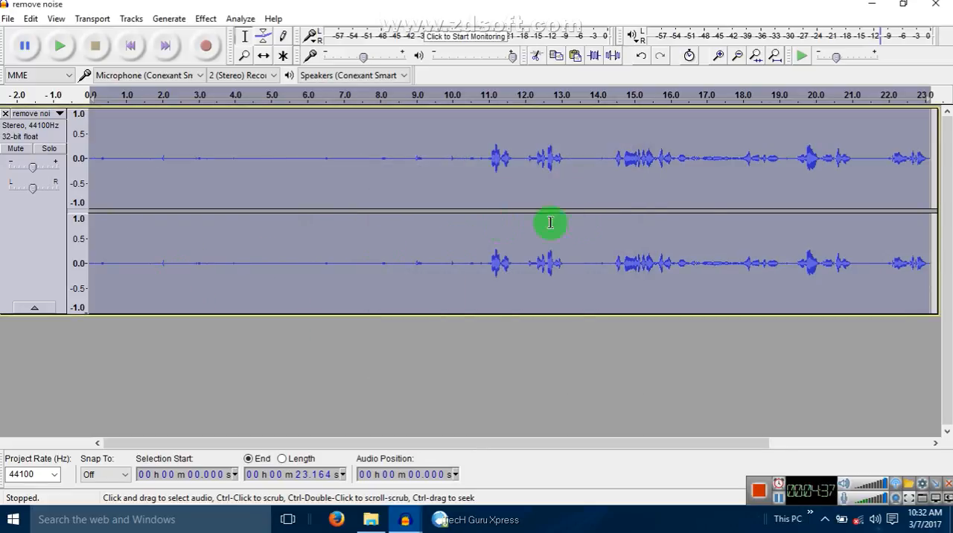
{"action": "left_click", "coordinate": [177, 184]}
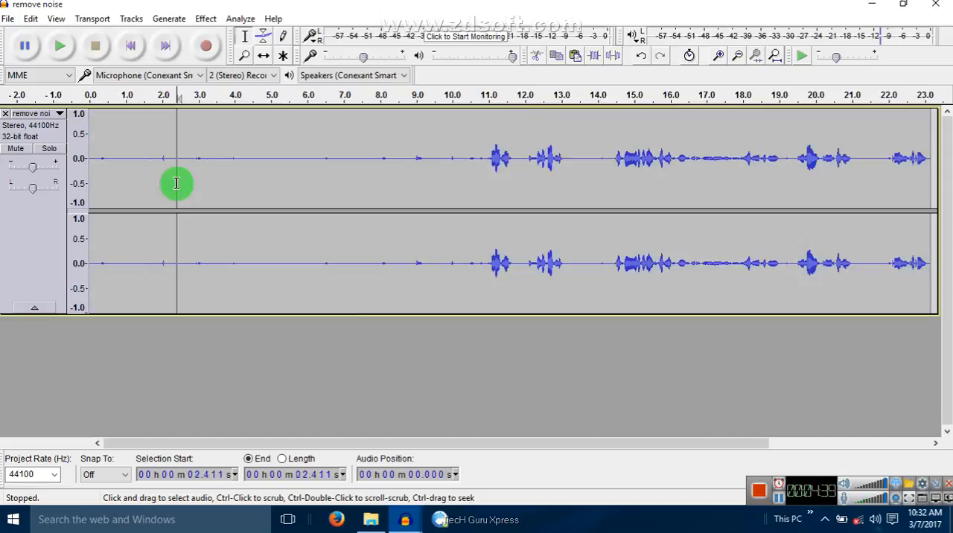
{"action": "left_click_drag", "start_coordinate": [99, 157], "coordinate": [470, 176]}
{"action": "left_click_drag", "start_coordinate": [303, 164], "coordinate": [472, 175]}
{"action": "left_click", "coordinate": [183, 174]}
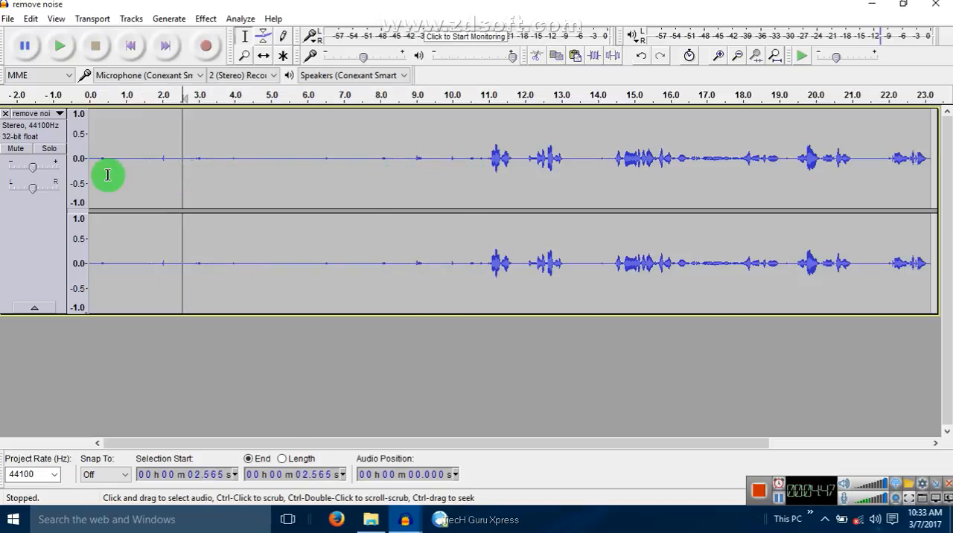
{"action": "left_click_drag", "start_coordinate": [97, 170], "coordinate": [460, 201]}
Play the noise-reduced recording from about 8.6 s and again from near its start to check for remaining noise, and stop playback
{"action": "left_click", "coordinate": [403, 199]}
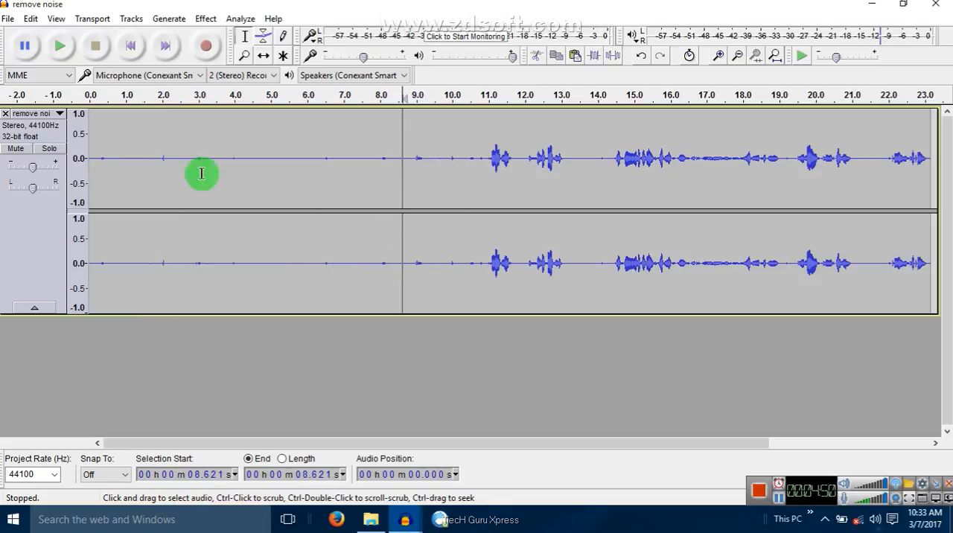
{"action": "left_click", "coordinate": [59, 48]}
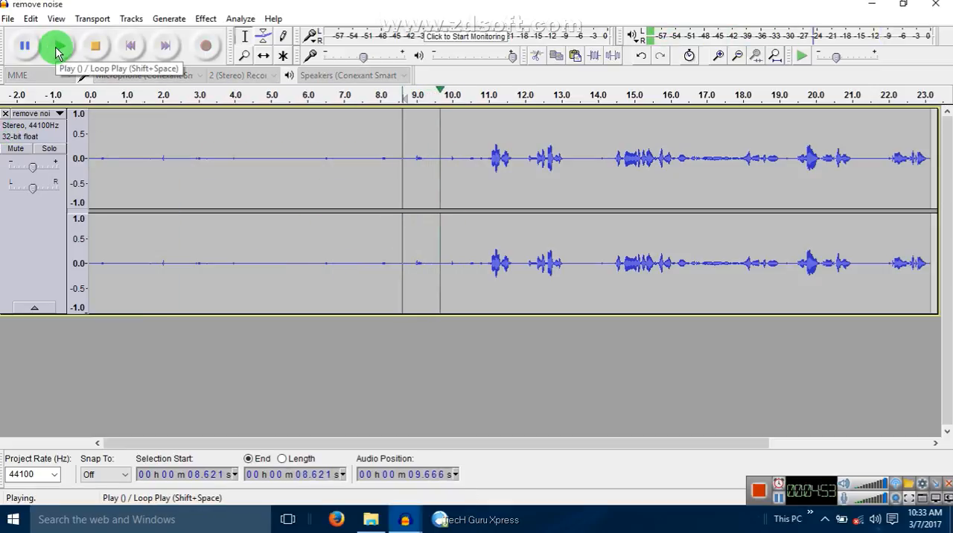
{"action": "left_click", "coordinate": [95, 157]}
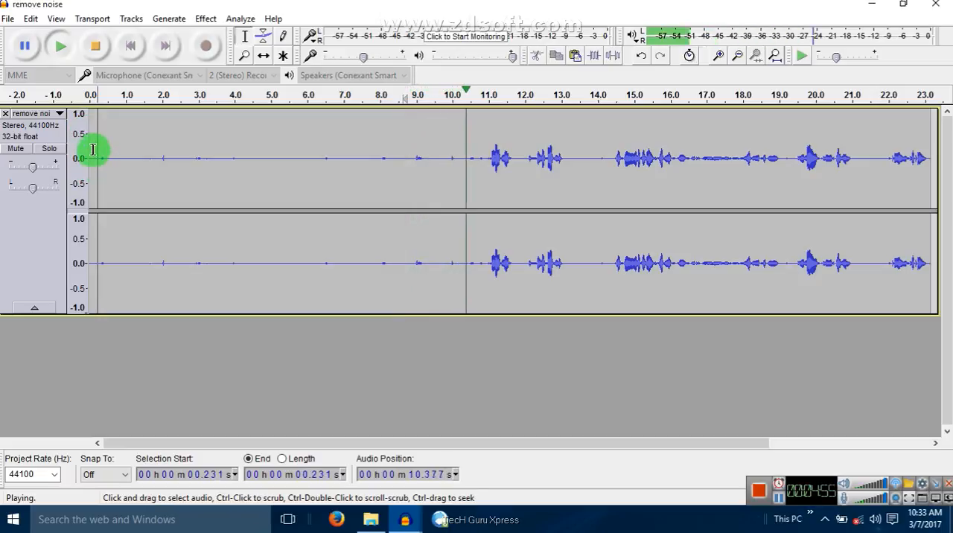
{"action": "left_click_drag", "start_coordinate": [83, 152], "coordinate": [942, 122]}
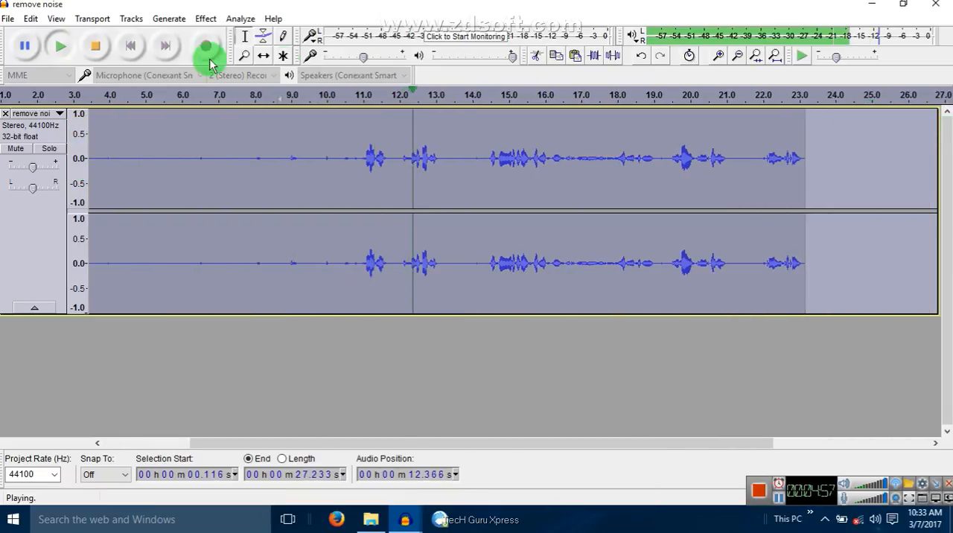
{"action": "left_click", "coordinate": [96, 47]}
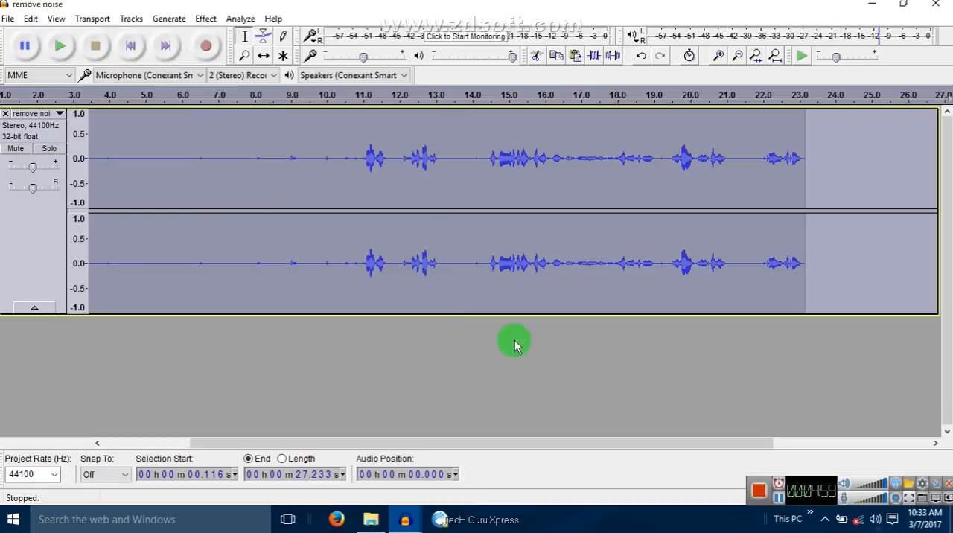
{"action": "left_click_drag", "start_coordinate": [740, 443], "coordinate": [653, 443]}
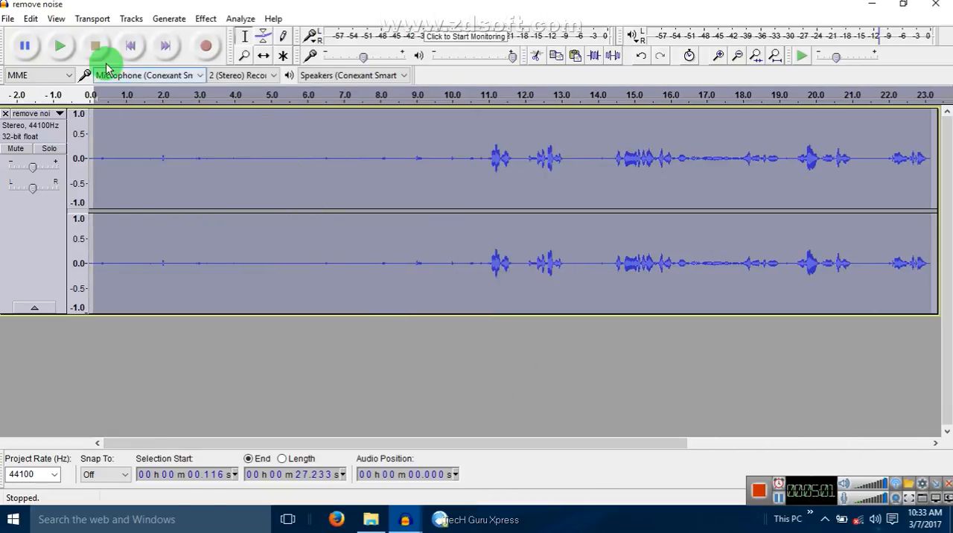
{"action": "left_click", "coordinate": [57, 48]}
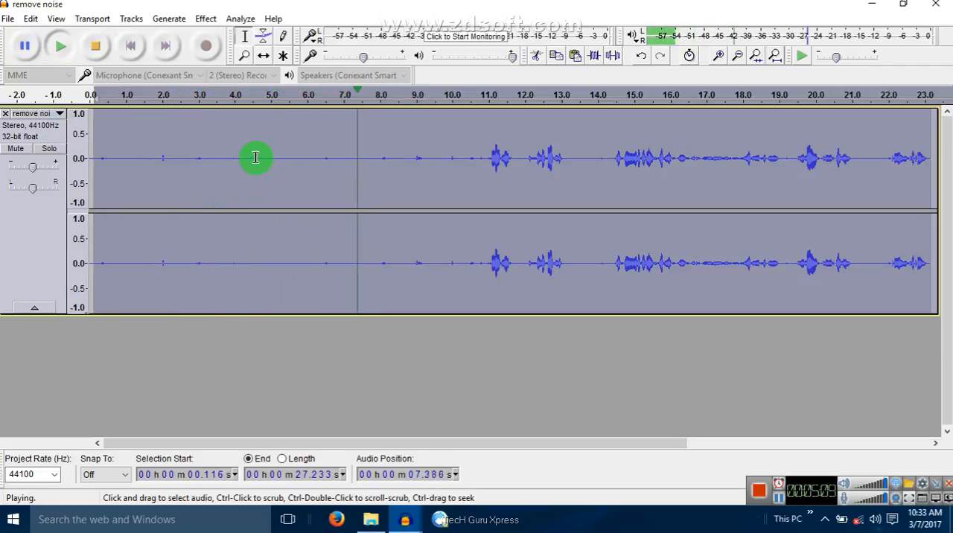
{"action": "left_click_drag", "start_coordinate": [256, 157], "coordinate": [412, 165]}
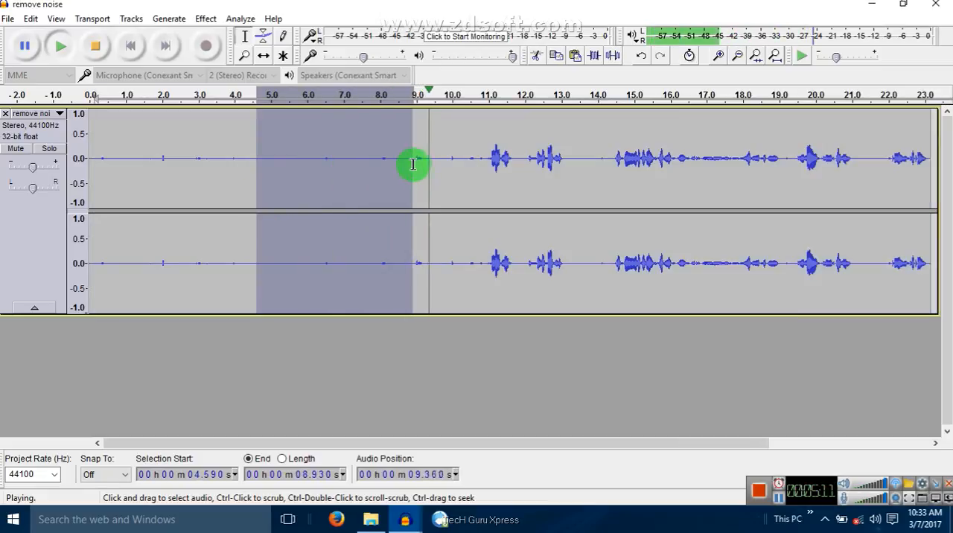
{"action": "left_click", "coordinate": [97, 44]}
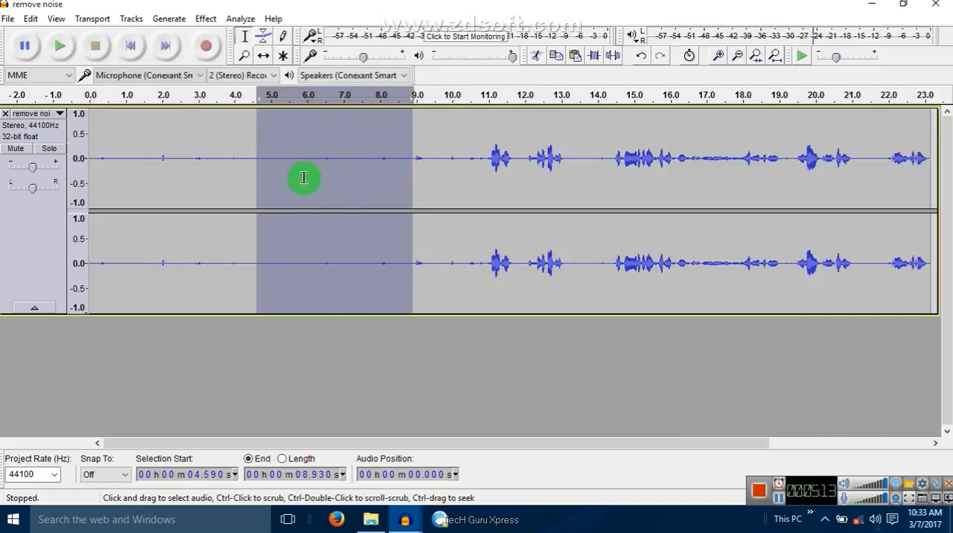
{"action": "left_click_drag", "start_coordinate": [242, 159], "coordinate": [452, 164]}
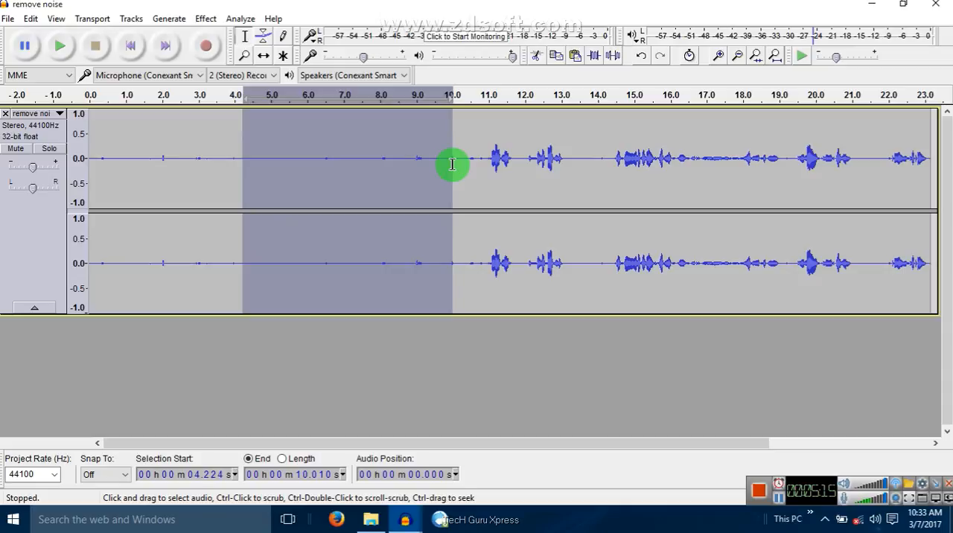
{"action": "left_click_drag", "start_coordinate": [201, 164], "coordinate": [487, 174]}
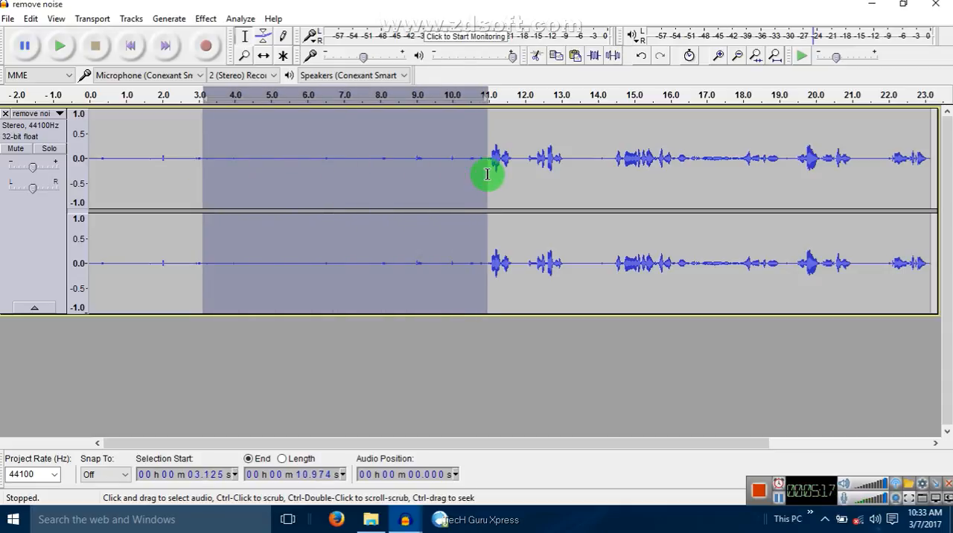
{"action": "left_click", "coordinate": [366, 176]}
{"action": "left_click", "coordinate": [256, 161]}
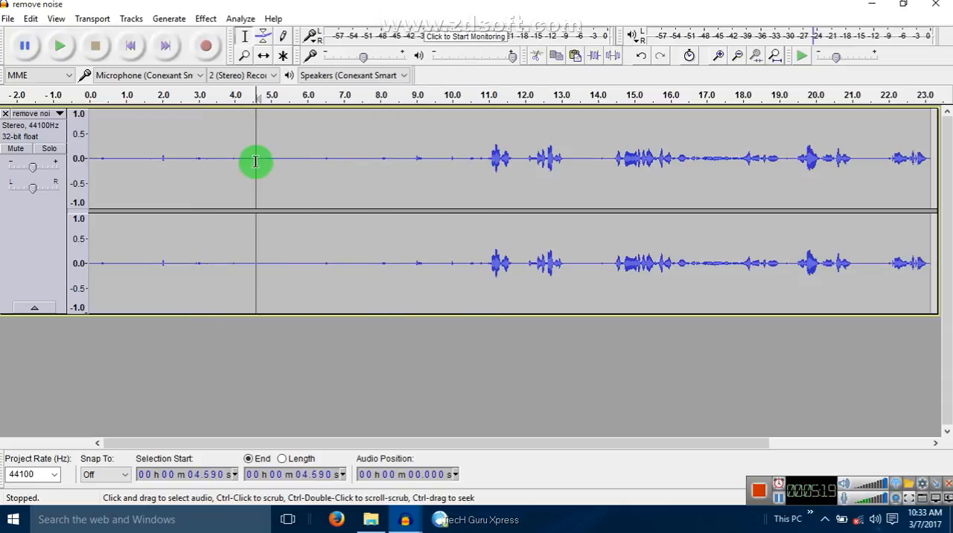
{"action": "left_click_drag", "start_coordinate": [239, 161], "coordinate": [306, 168]}
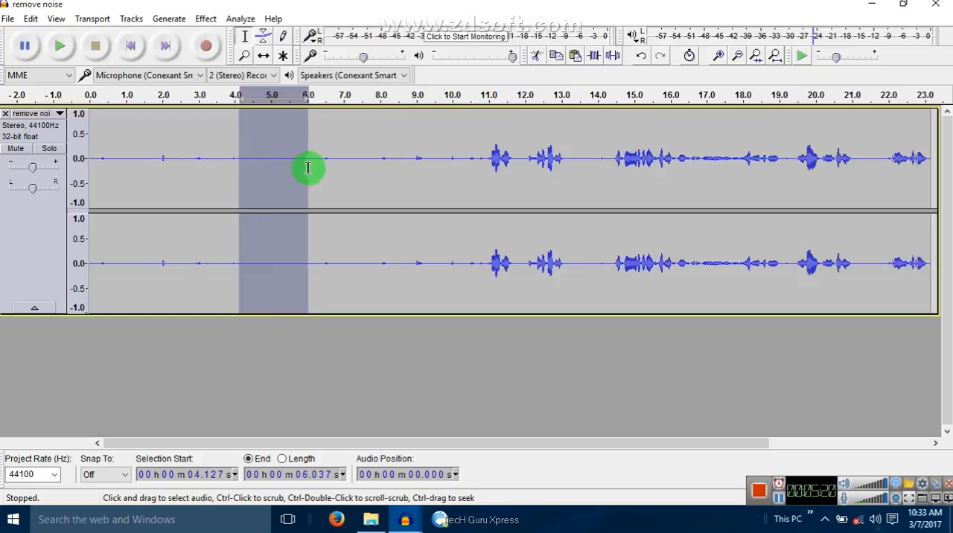
{"action": "left_click", "coordinate": [270, 168]}
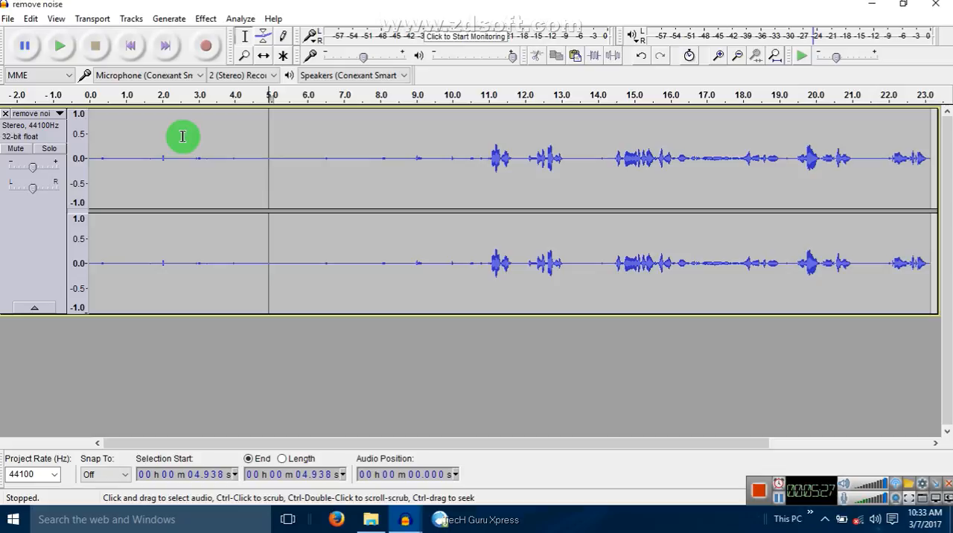
{"action": "left_click_drag", "start_coordinate": [216, 159], "coordinate": [426, 172]}
{"action": "left_click", "coordinate": [253, 165]}
{"action": "left_click_drag", "start_coordinate": [212, 161], "coordinate": [370, 168]}
{"action": "left_click", "coordinate": [192, 161]}
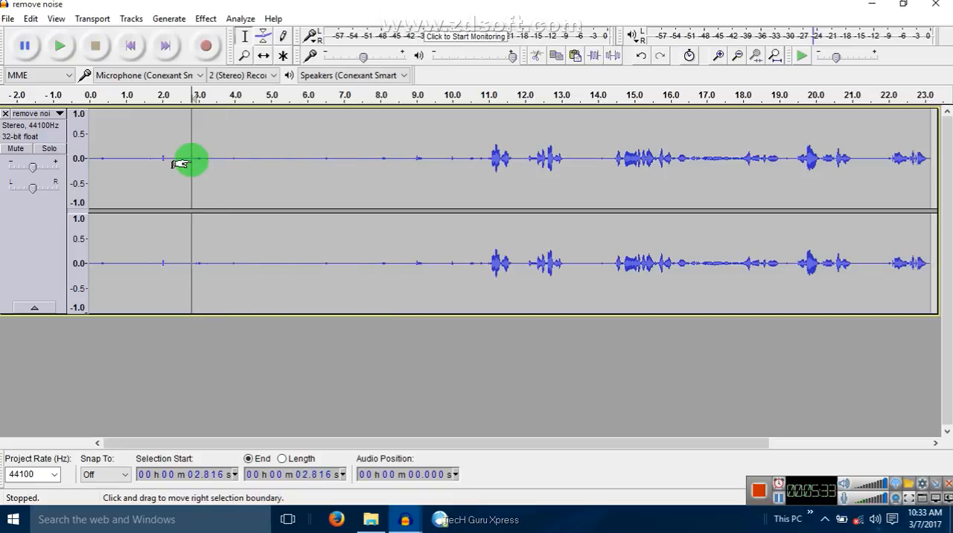
{"action": "left_click_drag", "start_coordinate": [165, 157], "coordinate": [482, 148]}
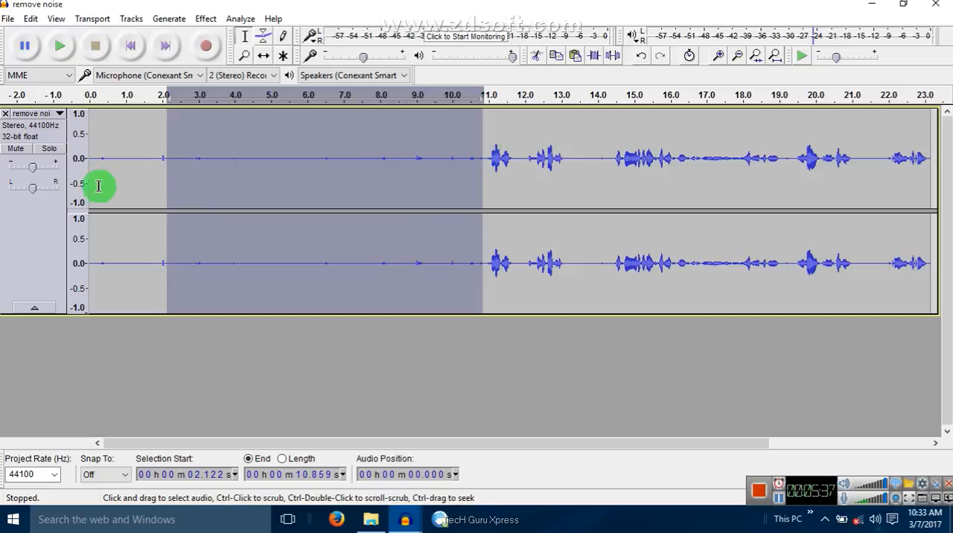
{"action": "left_click", "coordinate": [147, 169]}
{"action": "left_click_drag", "start_coordinate": [132, 166], "coordinate": [459, 178]}
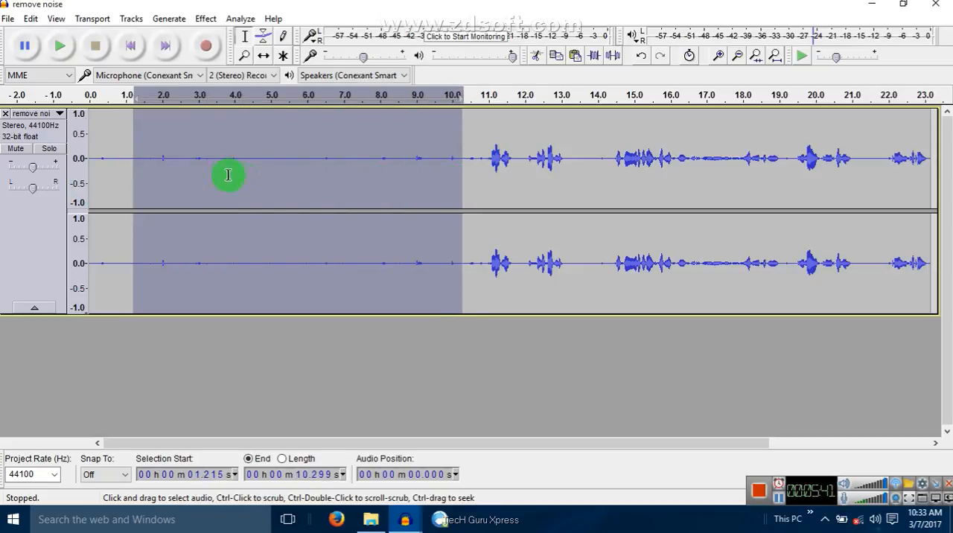
{"action": "left_click", "coordinate": [308, 329]}
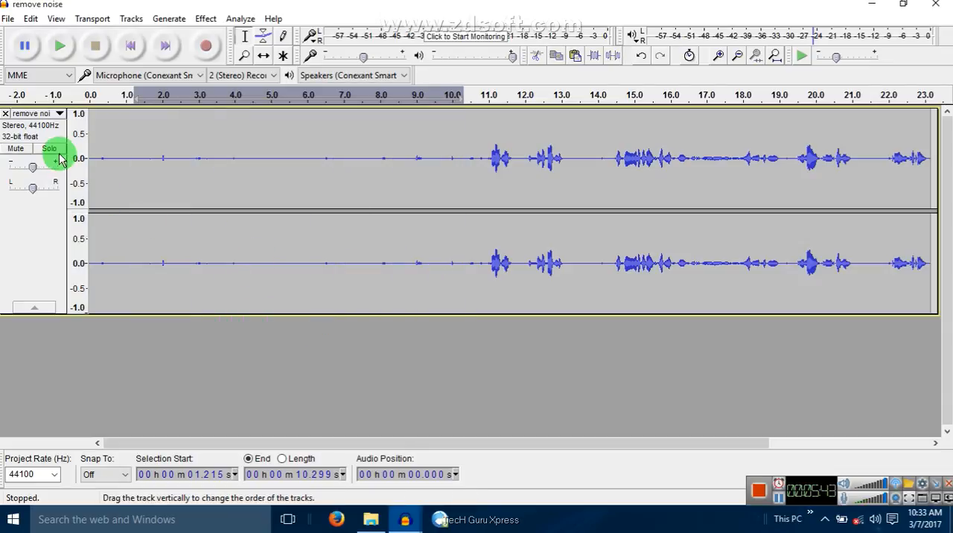
{"action": "left_click", "coordinate": [91, 157]}
{"action": "left_click_drag", "start_coordinate": [97, 159], "coordinate": [490, 175]}
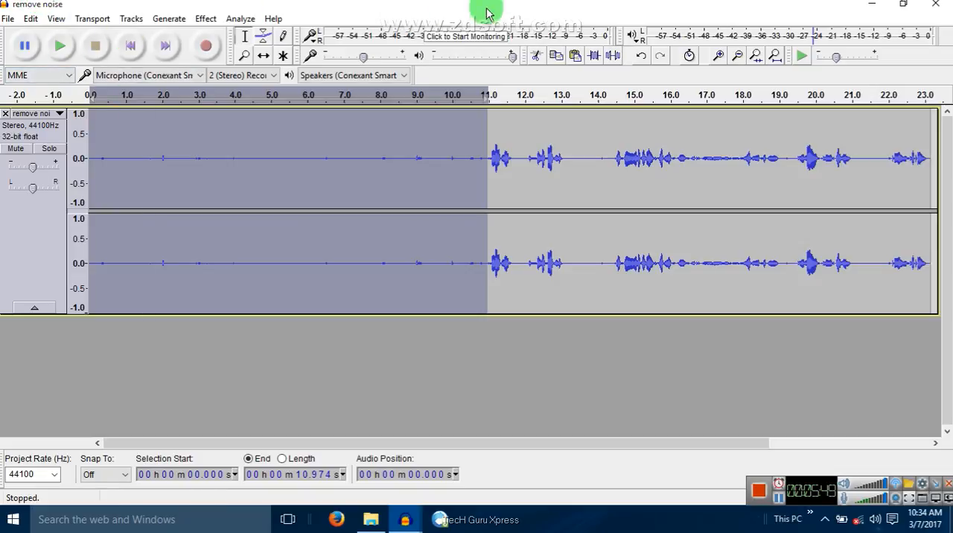
{"action": "left_click", "coordinate": [291, 330]}
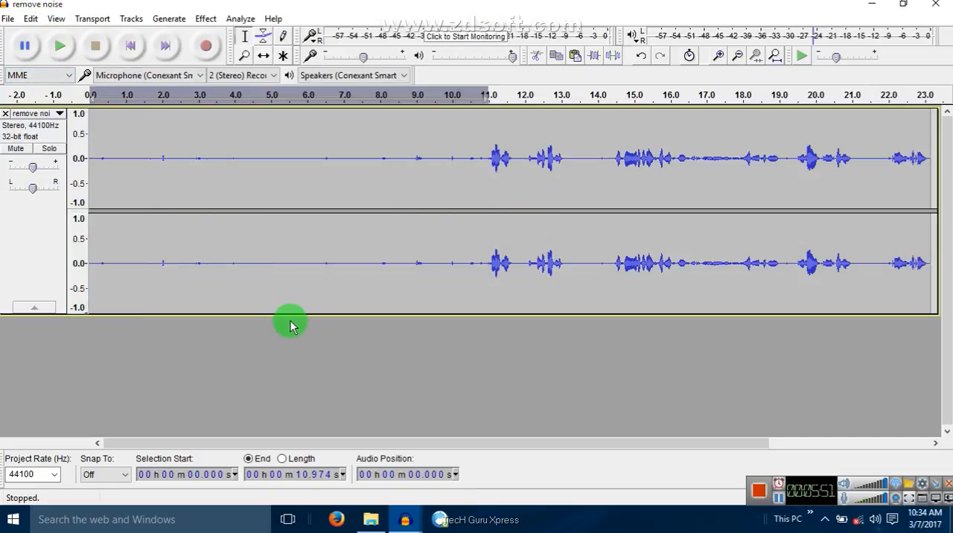
{"action": "left_click_drag", "start_coordinate": [96, 159], "coordinate": [476, 181]}
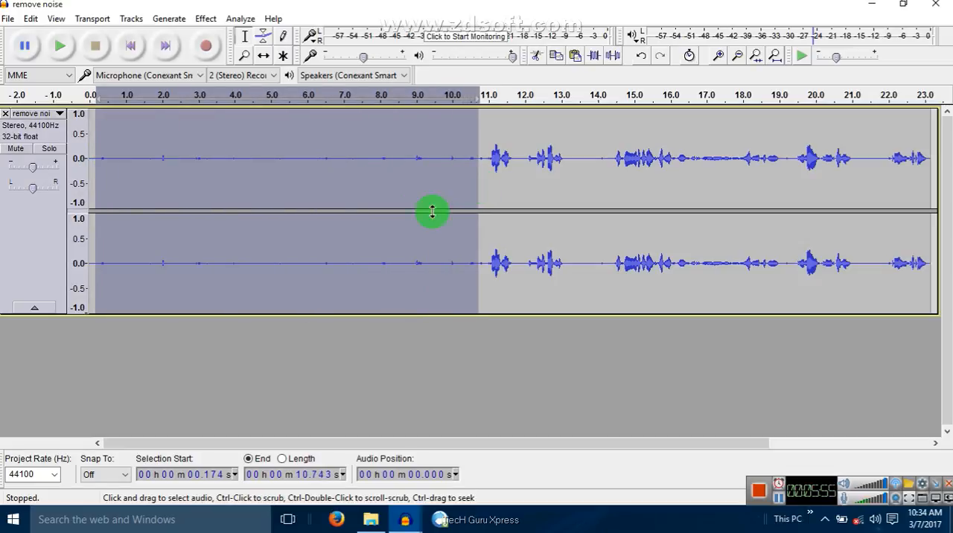
{"action": "left_click", "coordinate": [363, 333]}
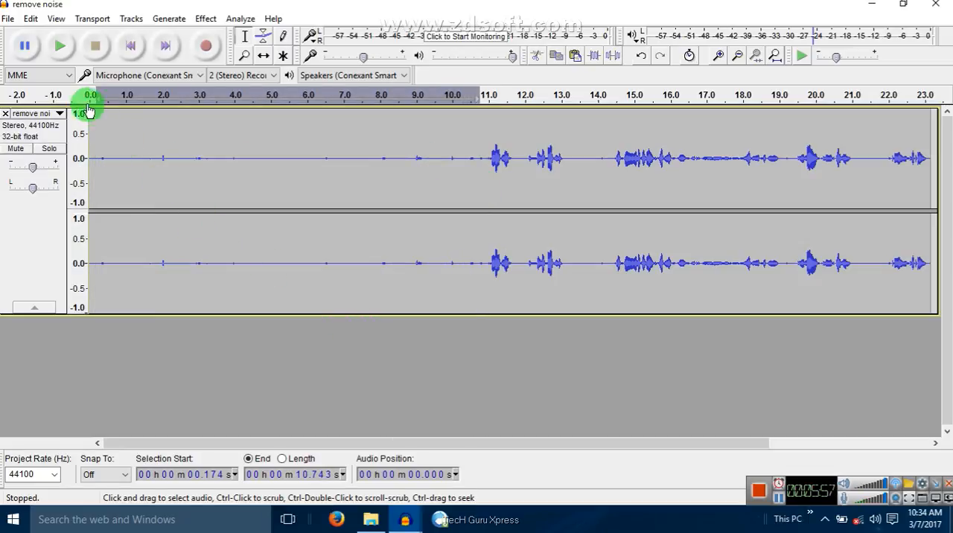
{"action": "left_click_drag", "start_coordinate": [462, 438], "coordinate": [350, 440]}
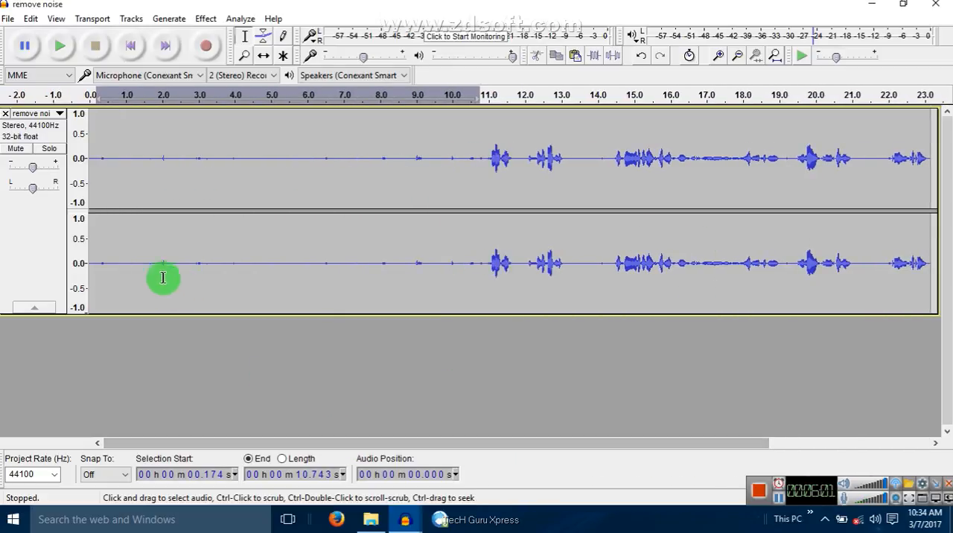
Export the cleaned audio to the Desktop as "remove noisexxxx" in WAV (Microsoft) signed 16-bit PCM format, accepting the existing metadata
{"action": "left_click", "coordinate": [10, 20]}
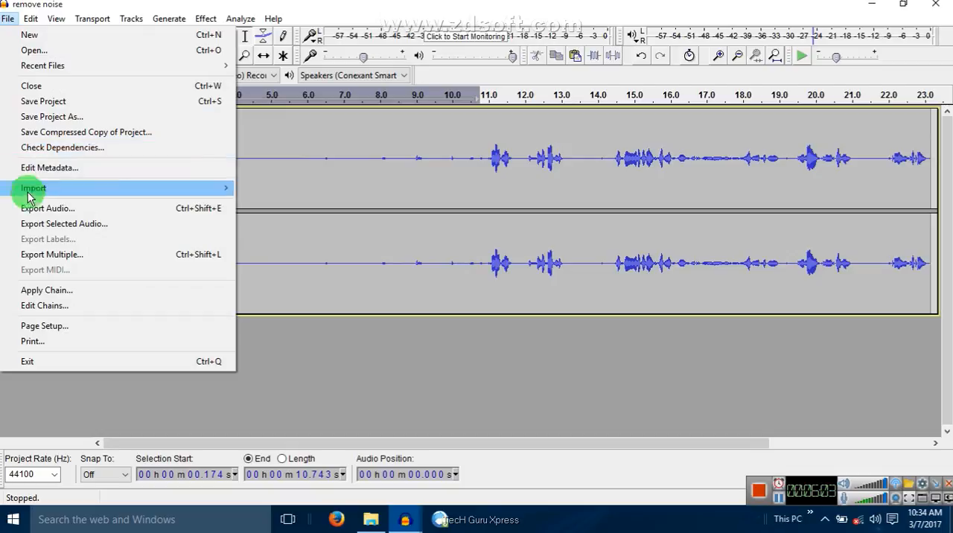
{"action": "left_click", "coordinate": [155, 210]}
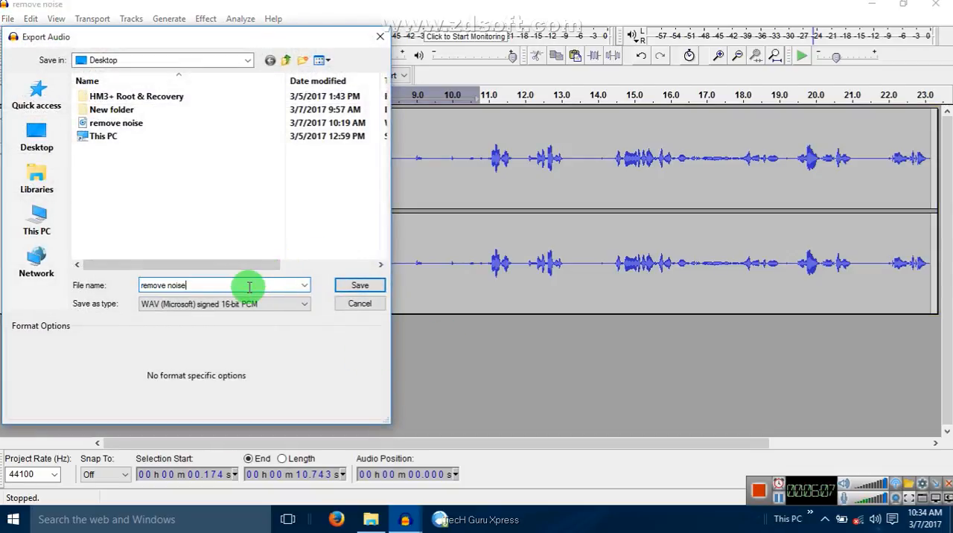
{"action": "type", "text": "xxxx"}
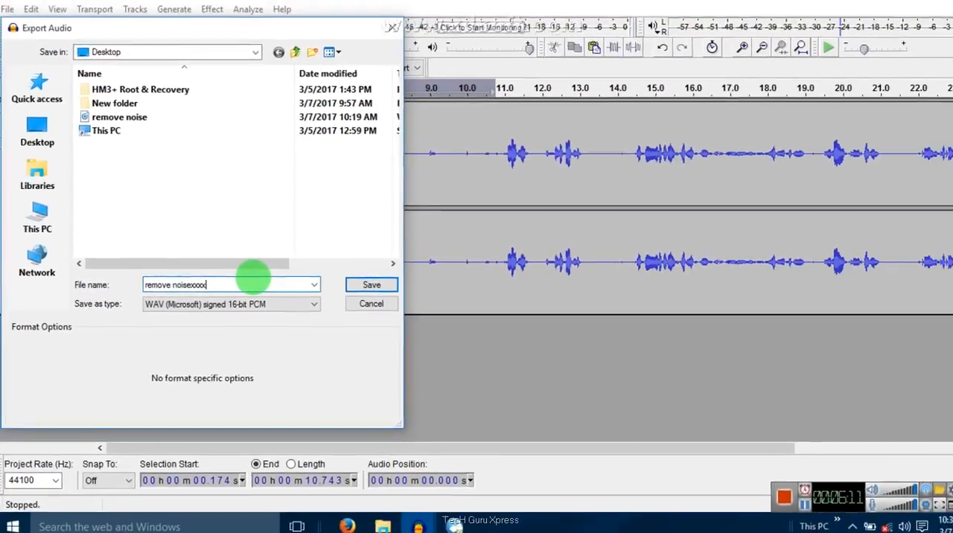
{"action": "left_click", "coordinate": [360, 290]}
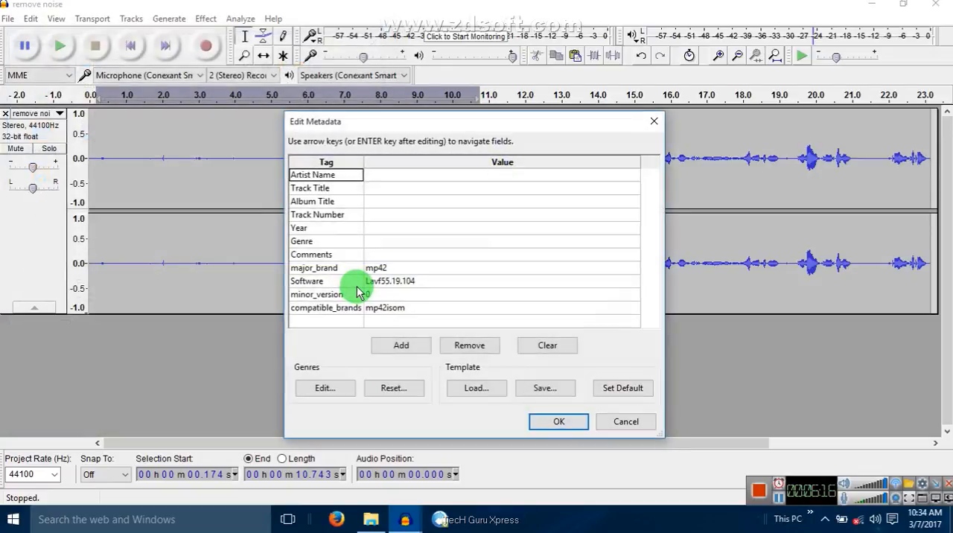
{"action": "left_click", "coordinate": [569, 423]}
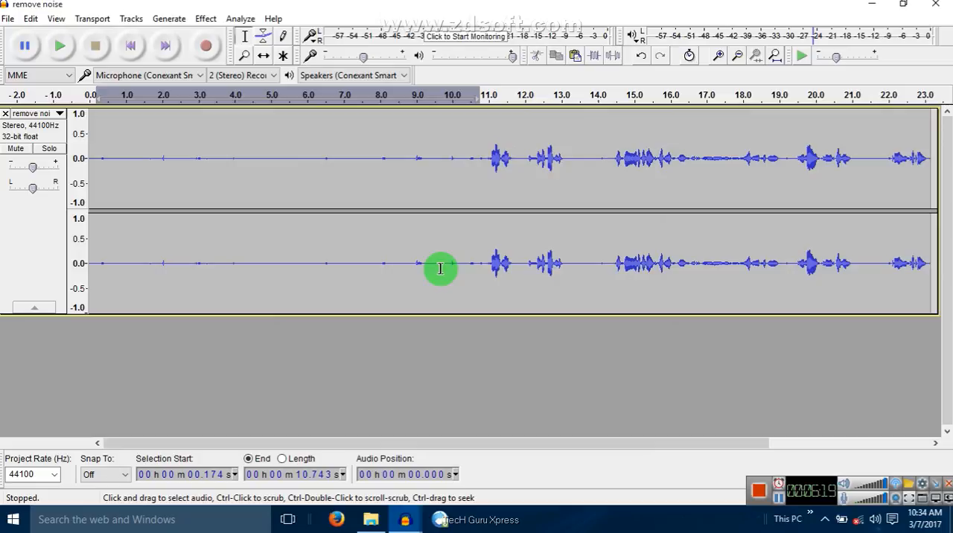
Minimize the "remove noise" project window and close the other open recording project without saving its changes
{"action": "left_click", "coordinate": [886, 6]}
{"action": "left_click", "coordinate": [679, 78]}
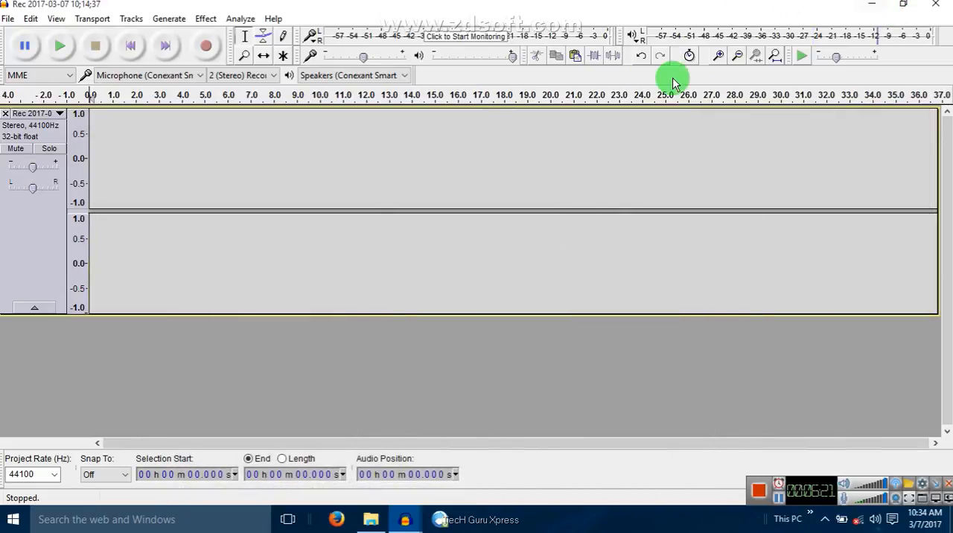
{"action": "left_click", "coordinate": [928, 5]}
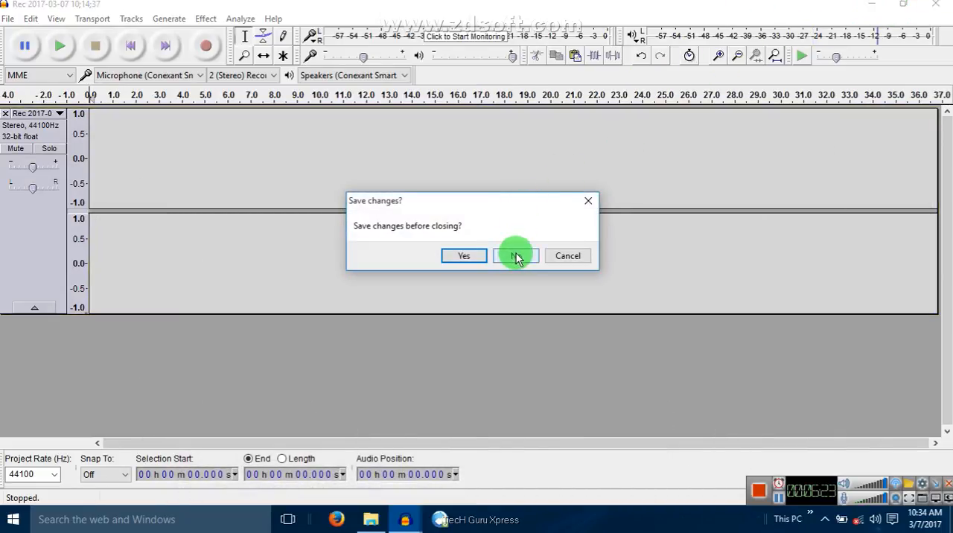
{"action": "left_click", "coordinate": [514, 256]}
Play the exported "remove noisexxxx" file from the desktop in VLC media player to check the cleaned audio, and close the player
{"action": "right_click", "coordinate": [406, 235]}
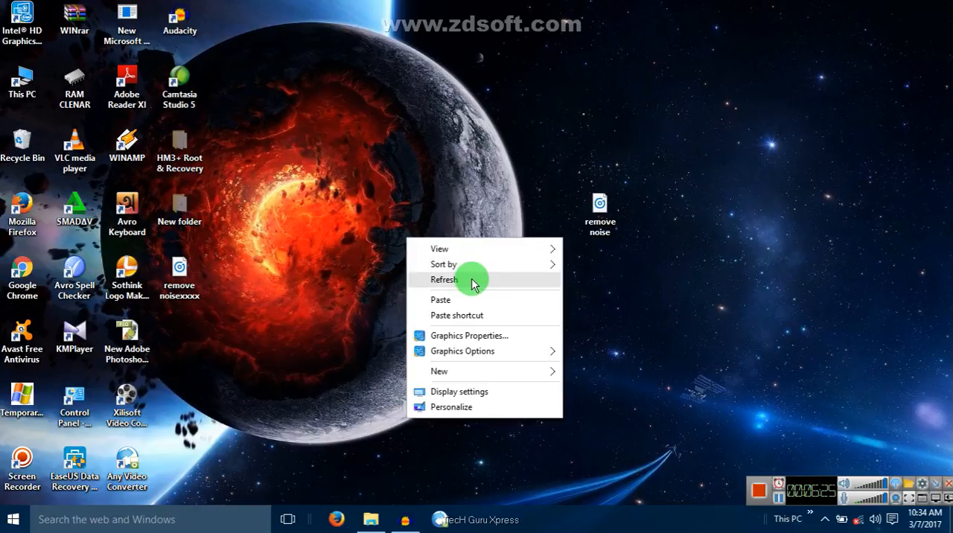
{"action": "left_click", "coordinate": [472, 279]}
{"action": "right_click", "coordinate": [171, 276]}
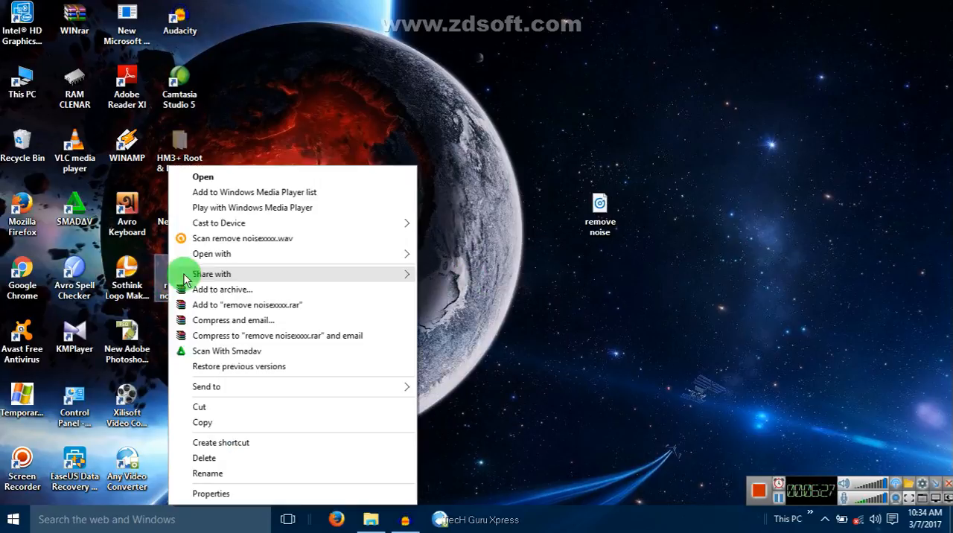
{"action": "mouse_move", "coordinate": [216, 254]}
{"action": "left_click", "coordinate": [481, 302]}
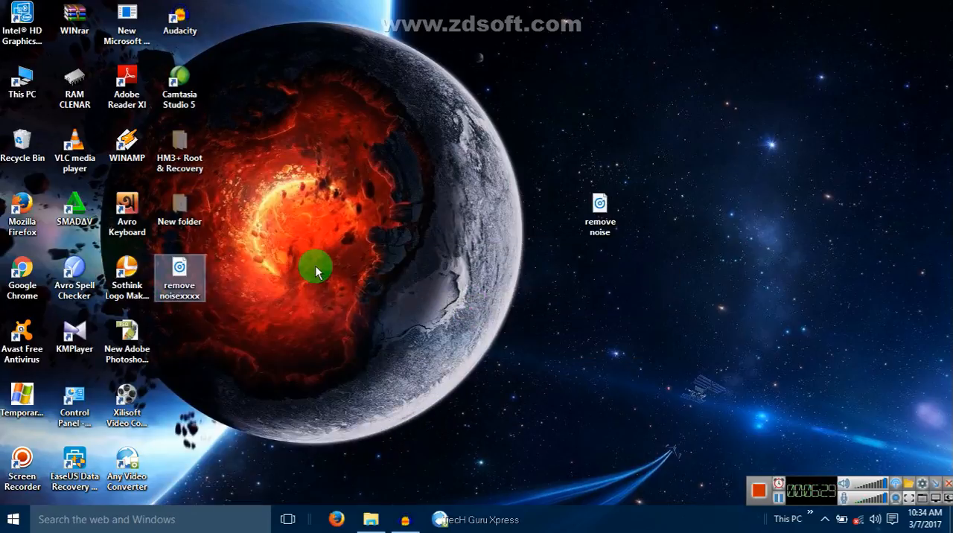
{"action": "left_click_drag", "start_coordinate": [251, 10], "coordinate": [578, 46]}
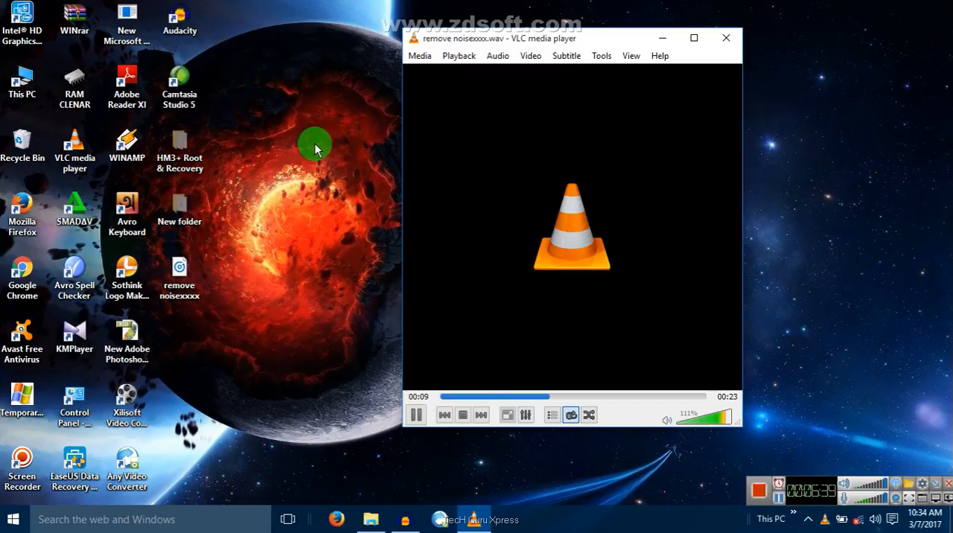
{"action": "left_click_drag", "start_coordinate": [511, 44], "coordinate": [398, 79]}
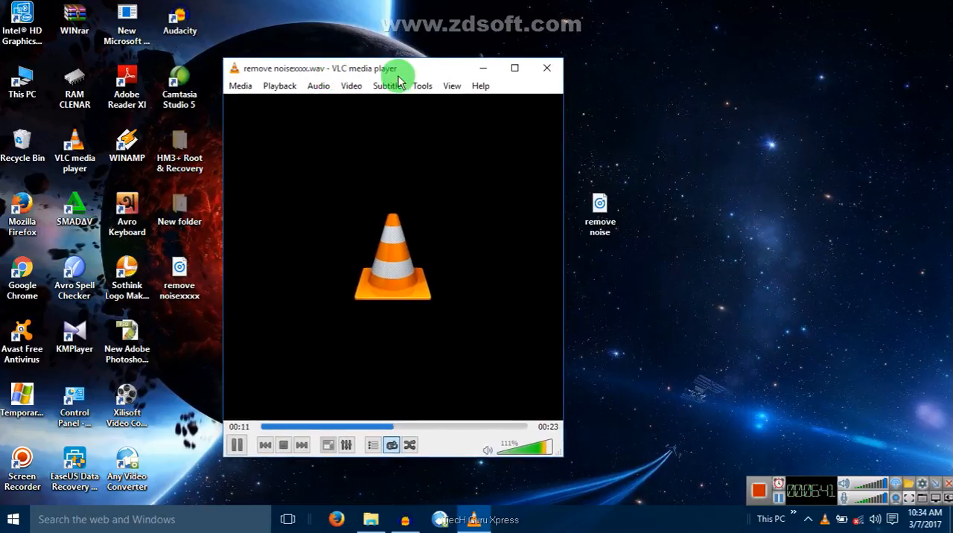
{"action": "left_click", "coordinate": [543, 67]}
{"action": "right_click", "coordinate": [392, 39]}
{"action": "left_click", "coordinate": [477, 81]}
{"action": "right_click", "coordinate": [476, 83]}
{"action": "left_click", "coordinate": [514, 127]}
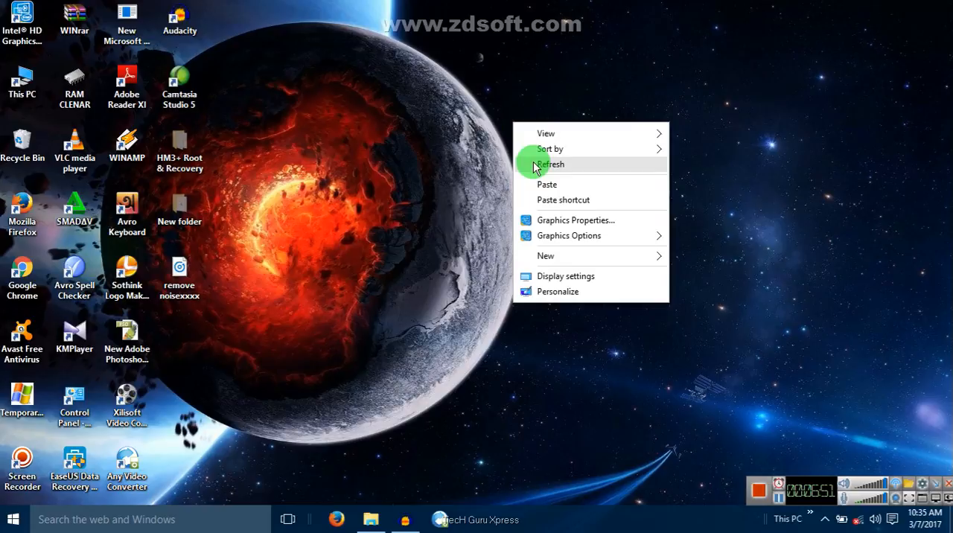
{"action": "left_click", "coordinate": [530, 164]}
{"action": "right_click", "coordinate": [533, 167]}
{"action": "left_click", "coordinate": [541, 203]}
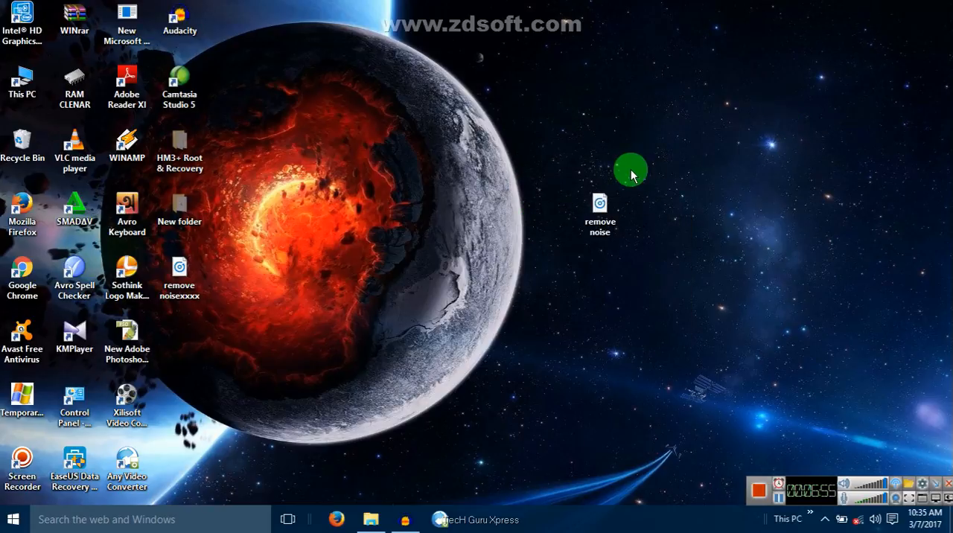
{"action": "left_click_drag", "start_coordinate": [595, 109], "coordinate": [514, 287]}
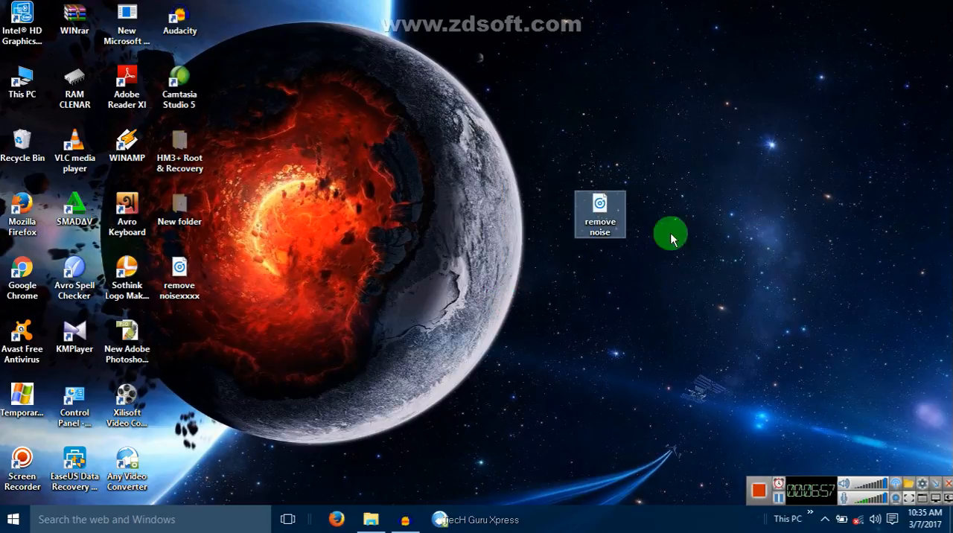
{"action": "left_click", "coordinate": [824, 121]}
{"action": "right_click", "coordinate": [684, 120]}
{"action": "left_click", "coordinate": [708, 167]}
{"action": "right_click", "coordinate": [708, 167]}
{"action": "left_click", "coordinate": [762, 203]}
{"action": "right_click", "coordinate": [677, 132]}
{"action": "left_click", "coordinate": [715, 173]}
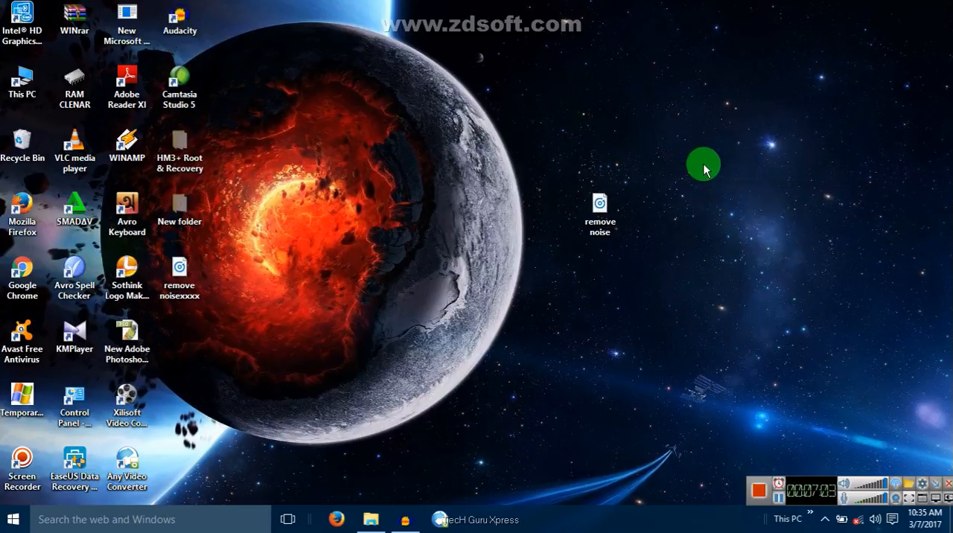
{"action": "right_click", "coordinate": [704, 165]}
{"action": "left_click", "coordinate": [722, 205]}
{"action": "right_click", "coordinate": [685, 127]}
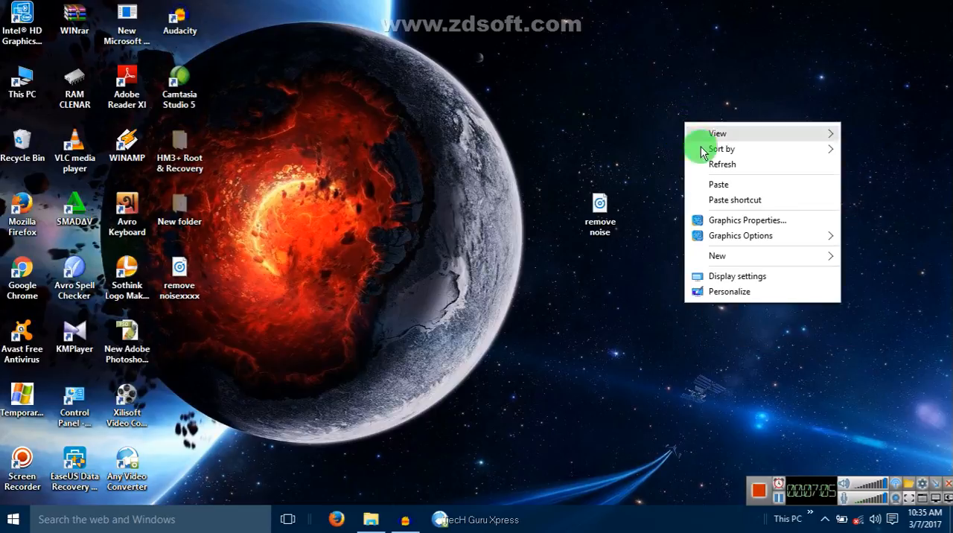
{"action": "left_click", "coordinate": [710, 163]}
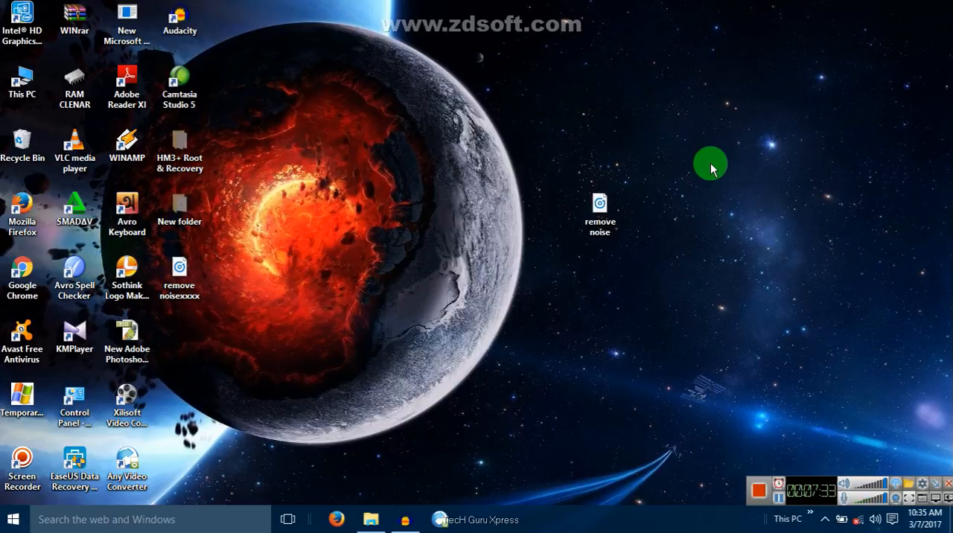
{"action": "right_click", "coordinate": [671, 117]}
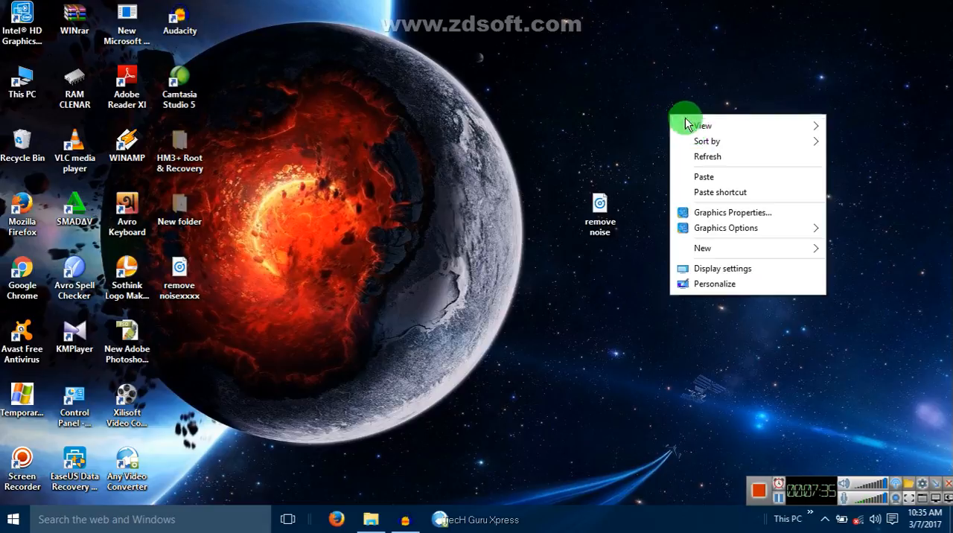